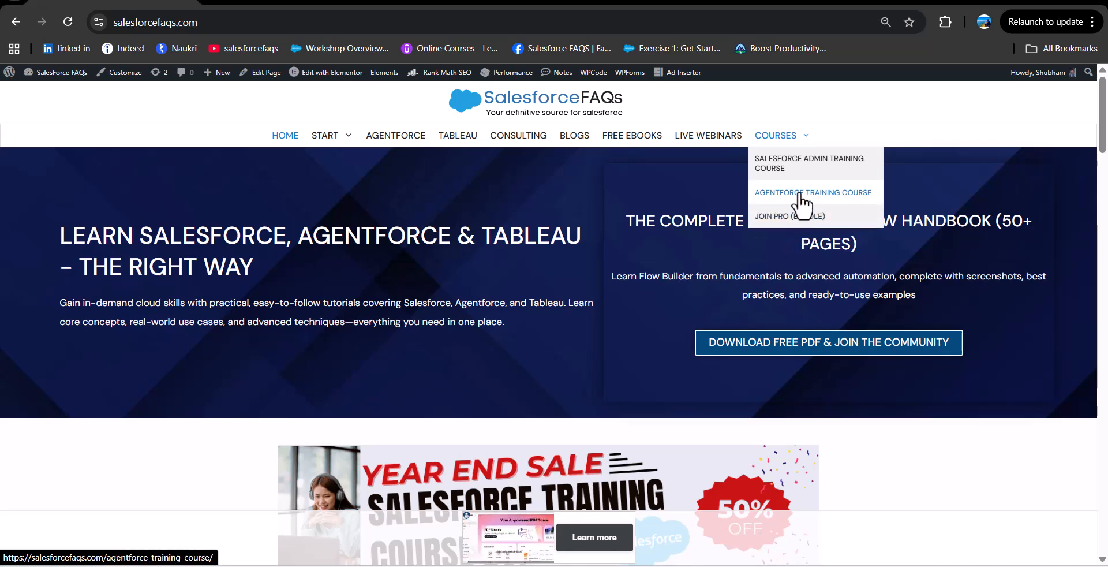
Open the Join Pro bundle page on the SalesforceFAQs website and review its training course offerings.
left_click(772, 139)
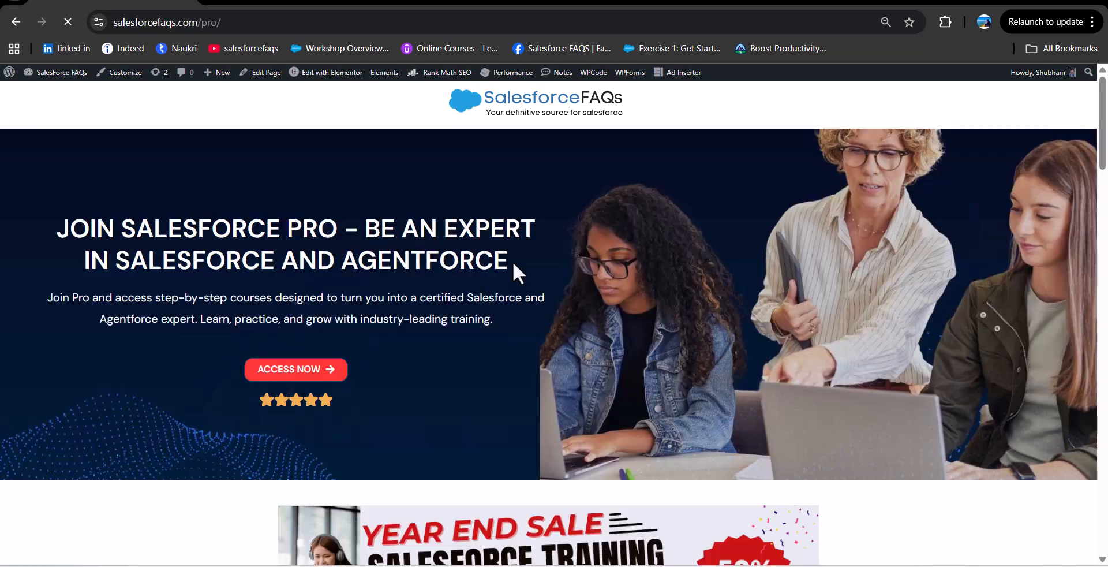
scroll(512, 261, "down", 2)
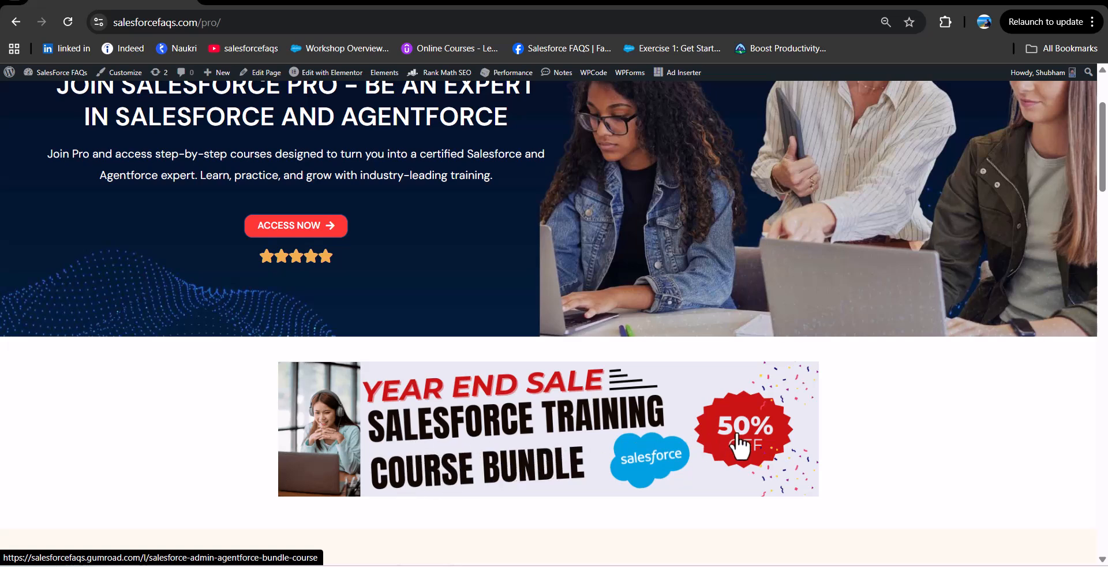
scroll(635, 419, "down", 3)
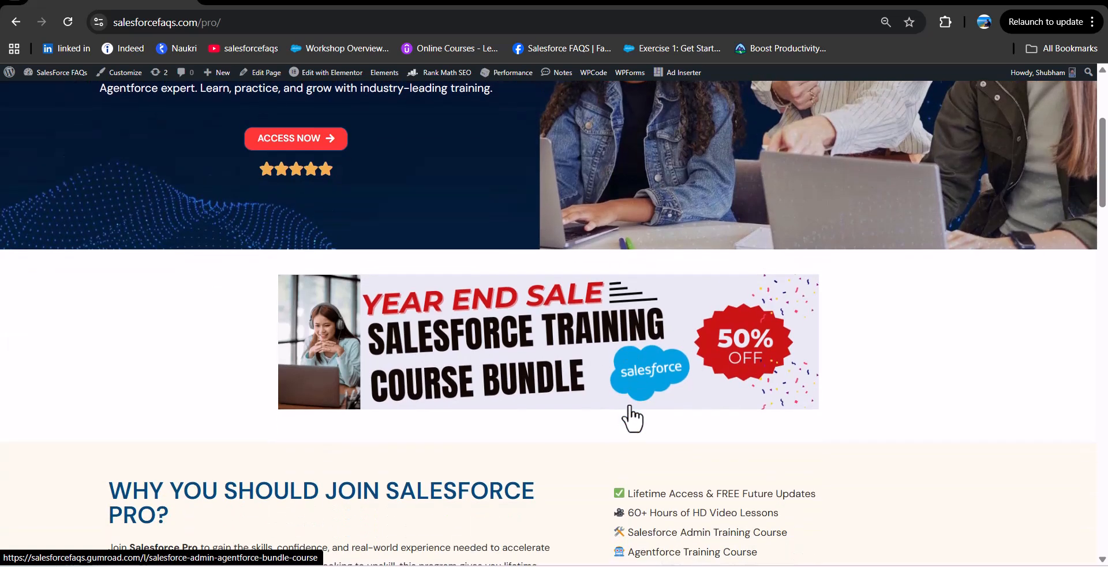
scroll(576, 388, "down", 8)
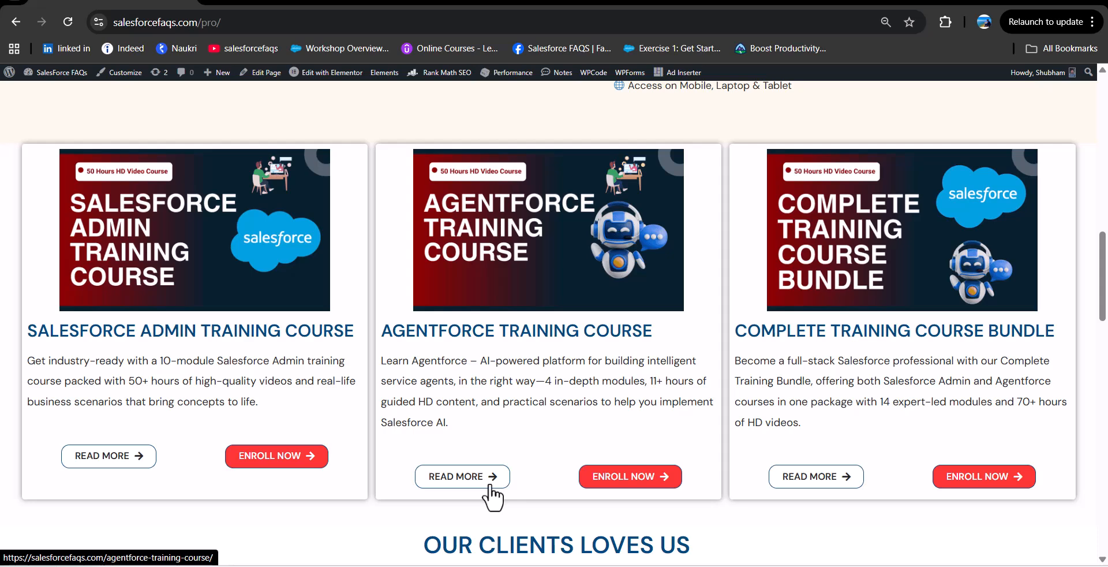
Switch to the Salesforce Students page and examine the new student form and its Course Stream options without saving a record.
key("alt+Tab")
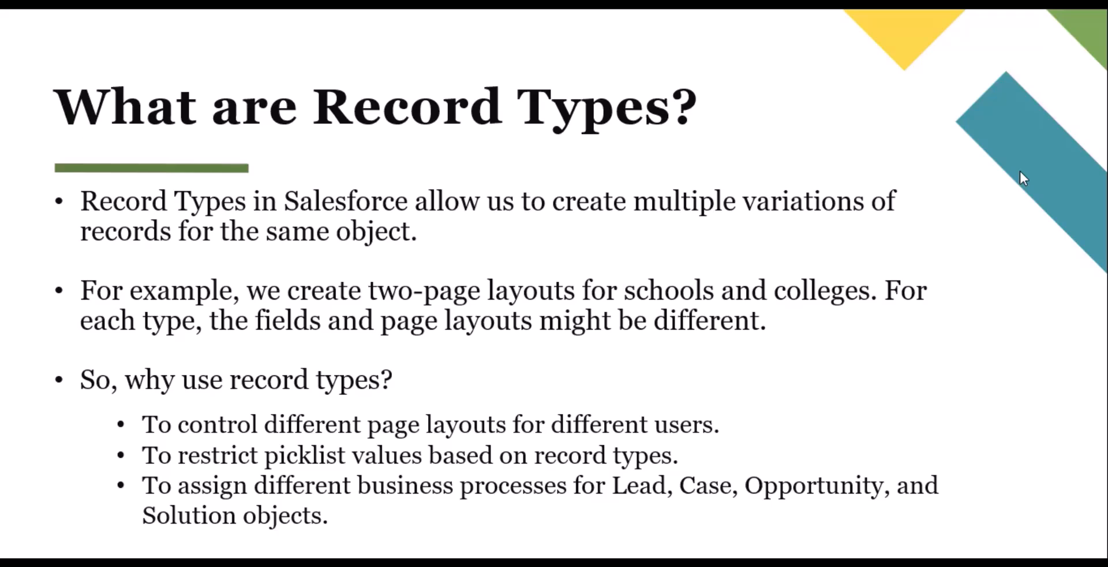
key("alt+Tab")
key("alt+Tab")
key("alt+Tab")
key("alt+Tab")
key("alt+Tab")
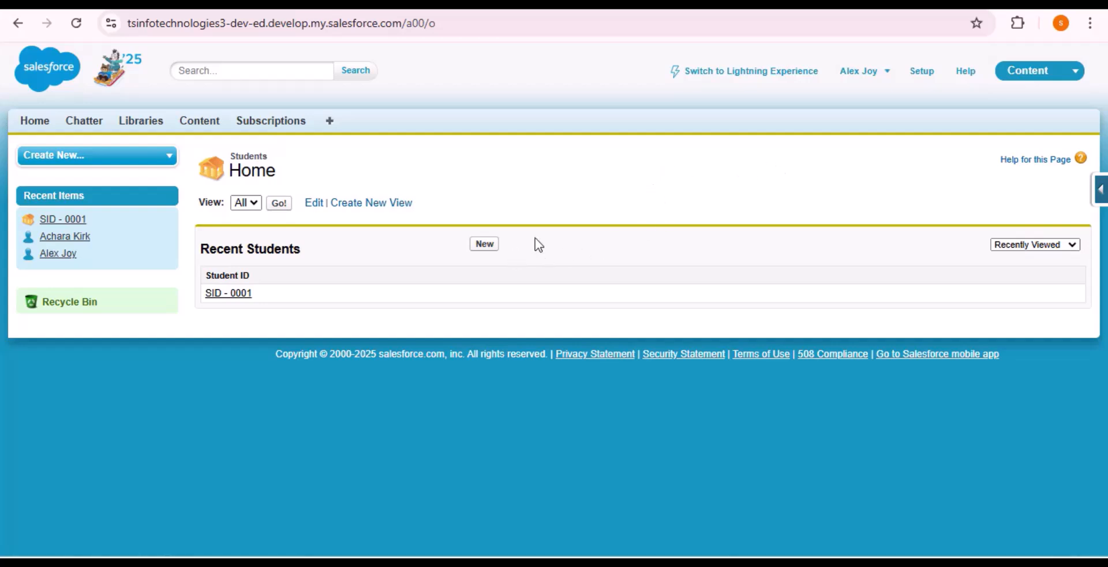
left_click(488, 248)
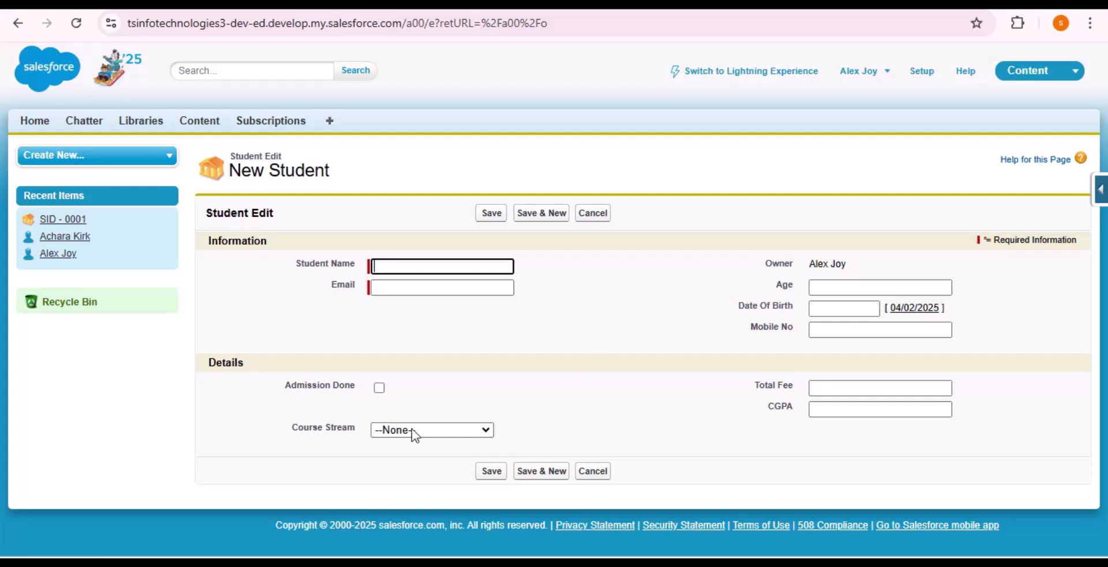
left_click(447, 433)
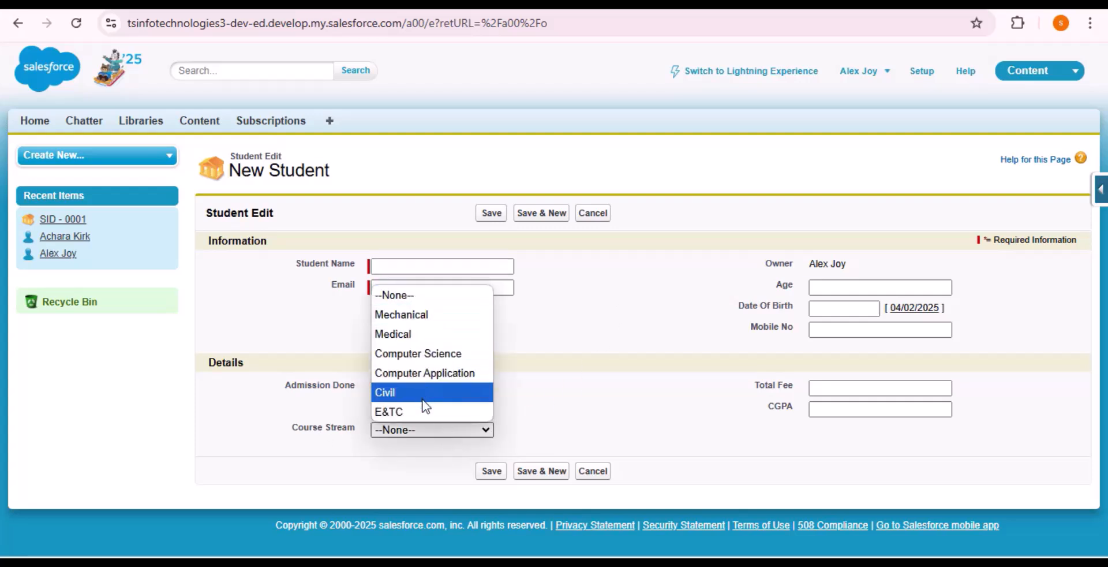
left_click(569, 340)
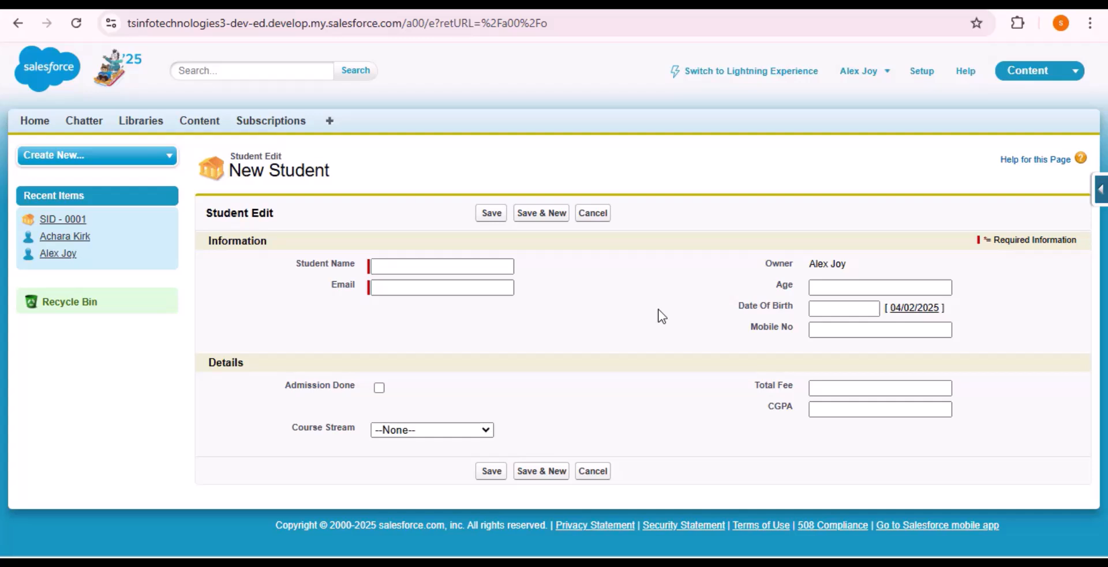
left_click(593, 213)
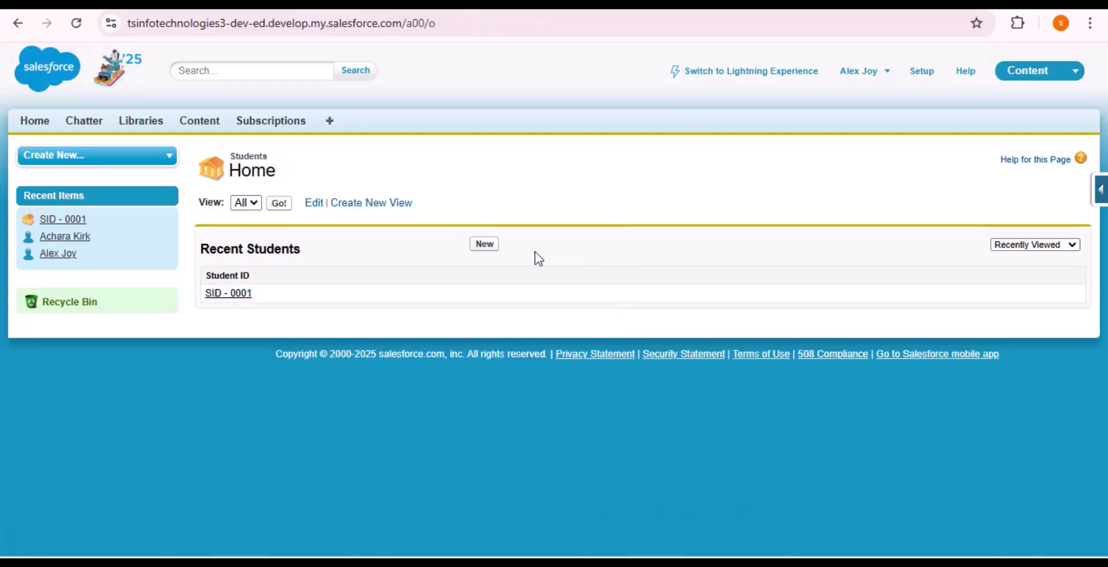
left_click(484, 245)
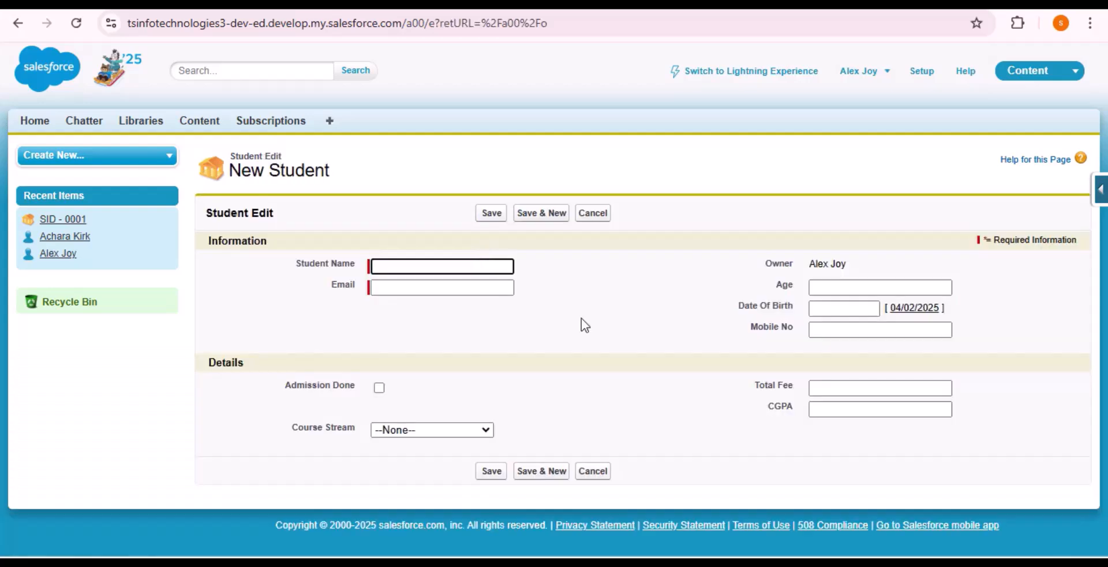
left_click(595, 214)
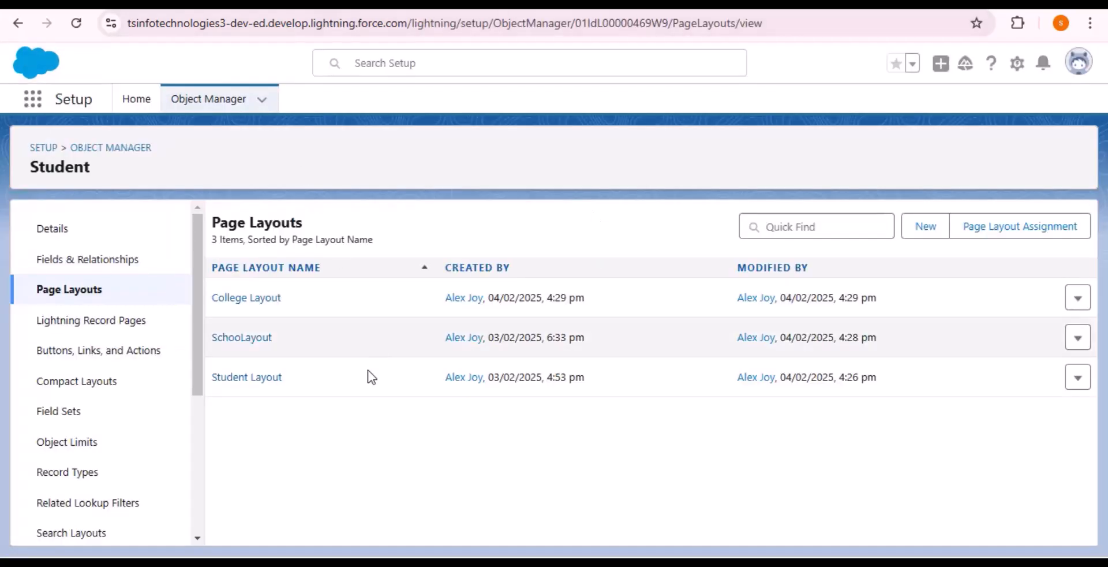
In the Student object's page layout assignments, assign SchooLayout to the System Administrator profile and save.
left_click(988, 230)
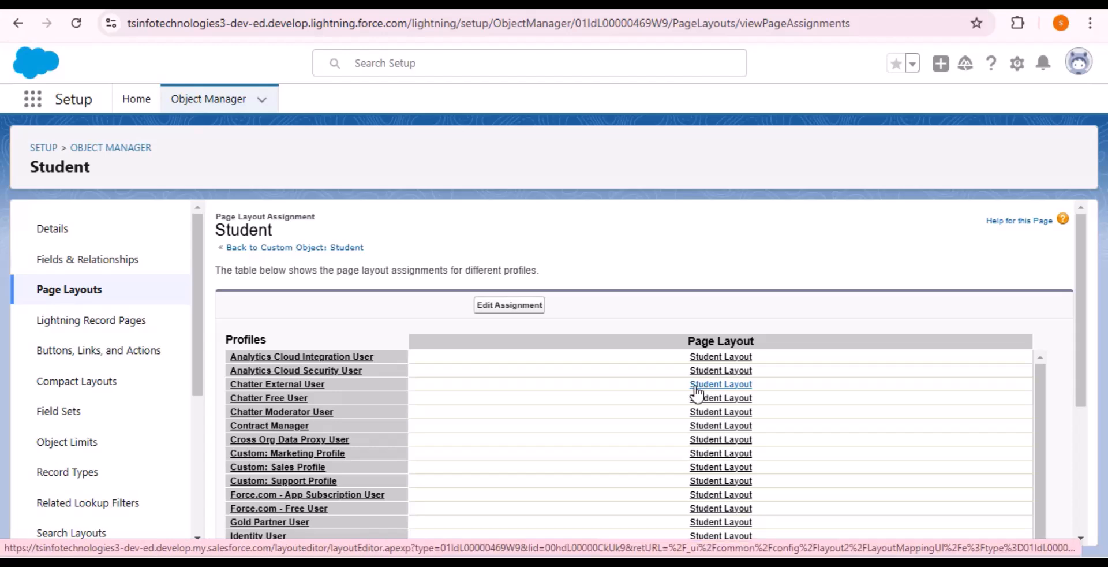
scroll(698, 392, "down", 5)
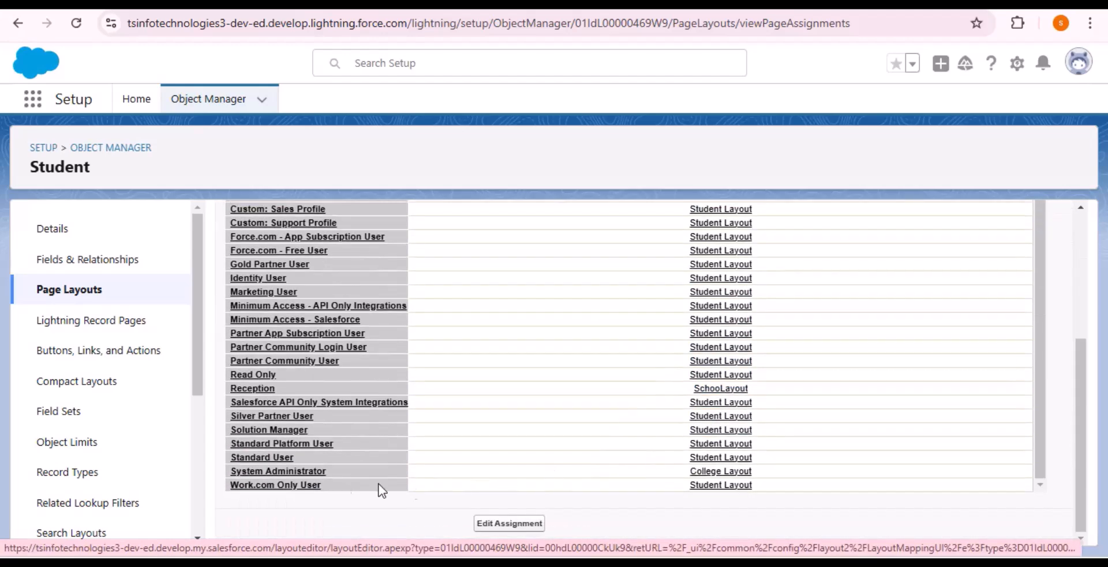
scroll(662, 478, "up", 1)
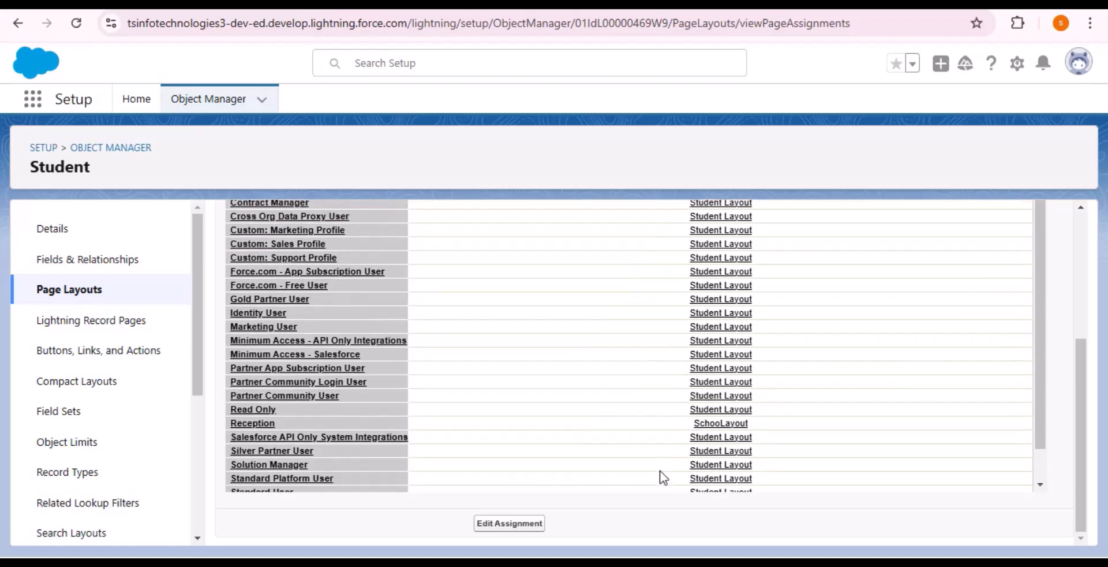
scroll(664, 438, "up", 10)
left_click(517, 306)
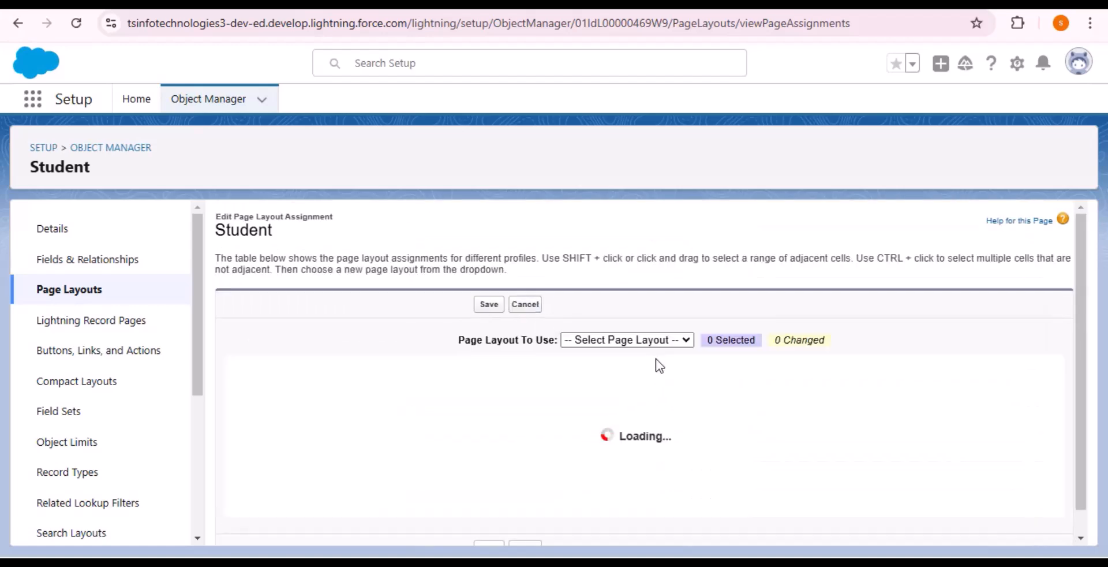
scroll(657, 375, "down", 5)
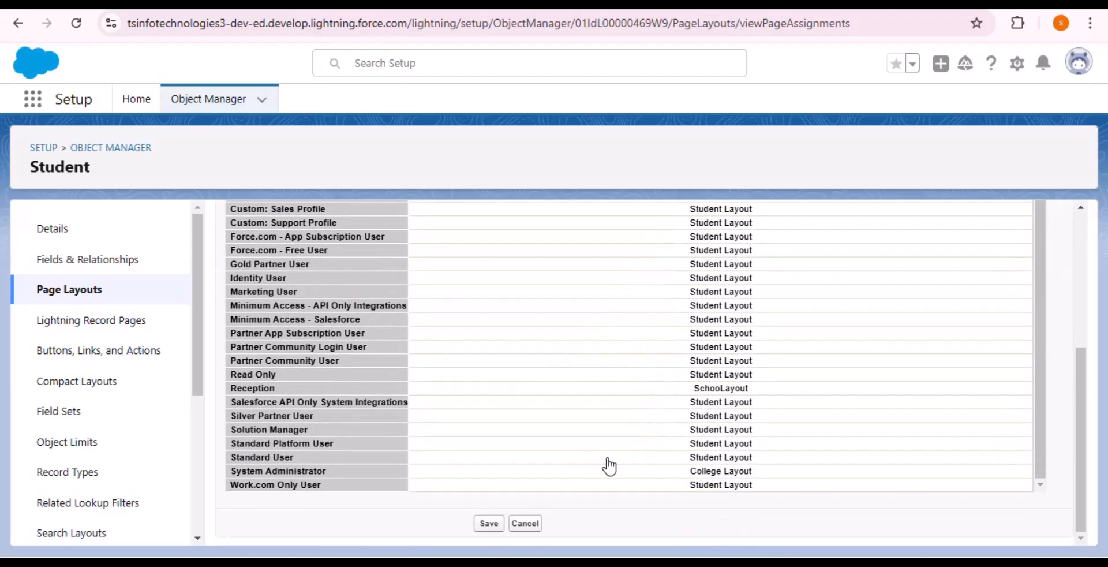
left_click(370, 472)
scroll(628, 413, "up", 5)
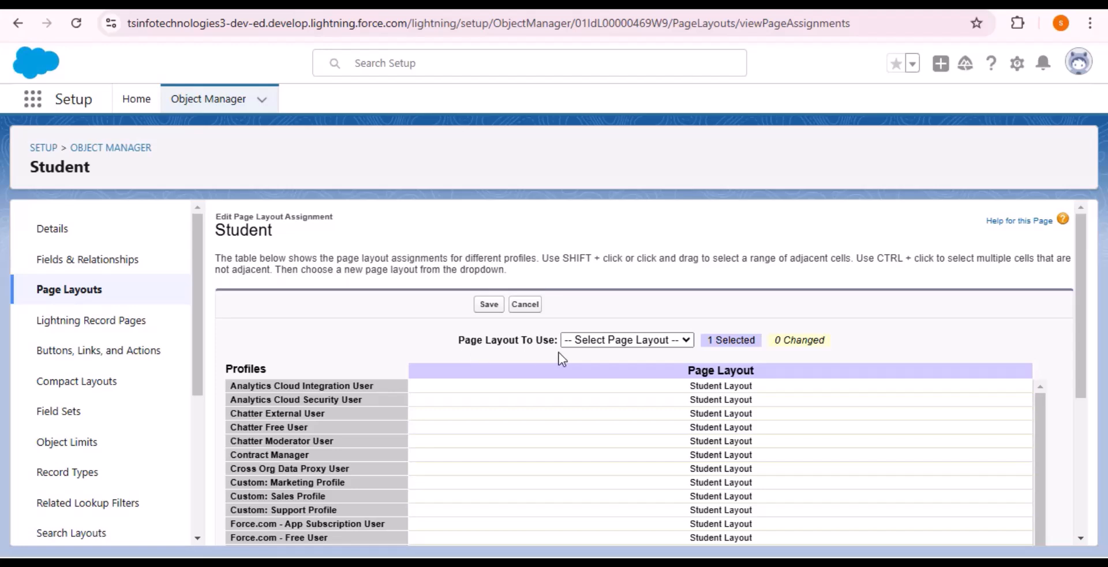
left_click(668, 340)
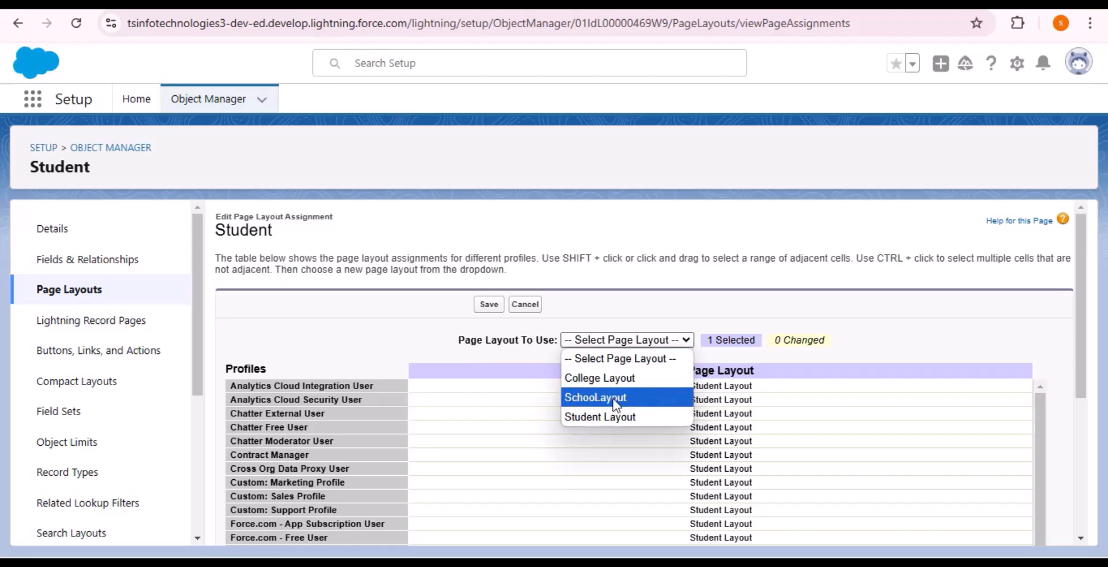
left_click(597, 397)
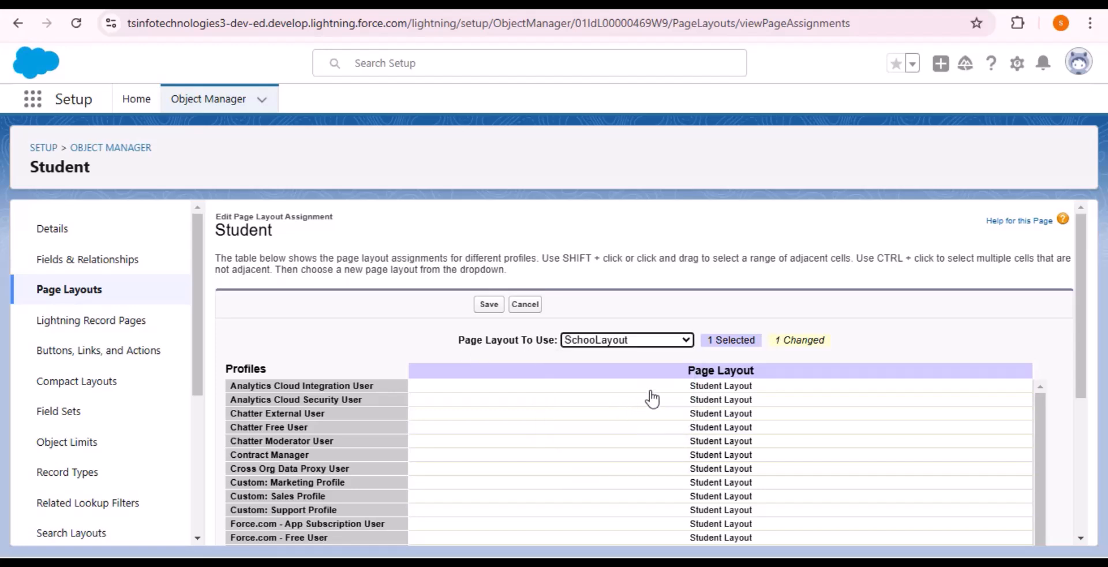
left_click(483, 306)
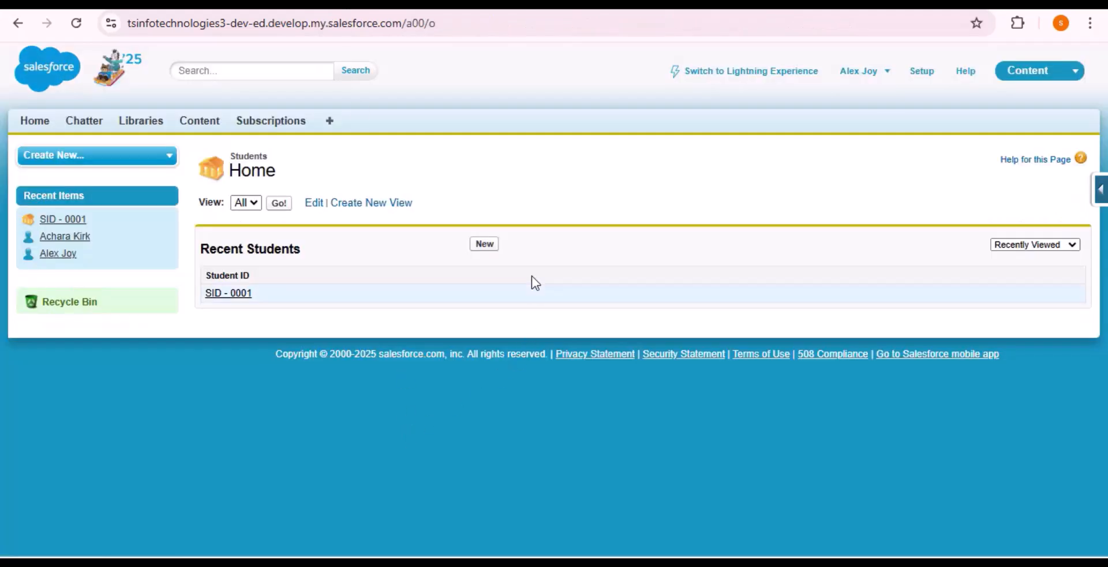
Examine the new student form on the Students page and its Select Subject options, without saving a record.
left_click(492, 245)
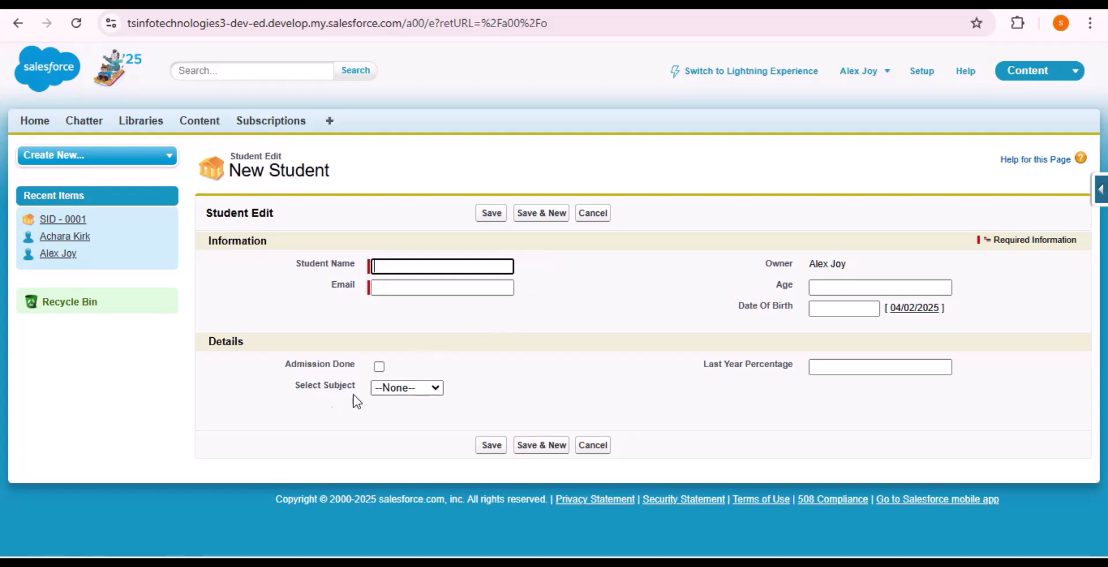
left_click(437, 391)
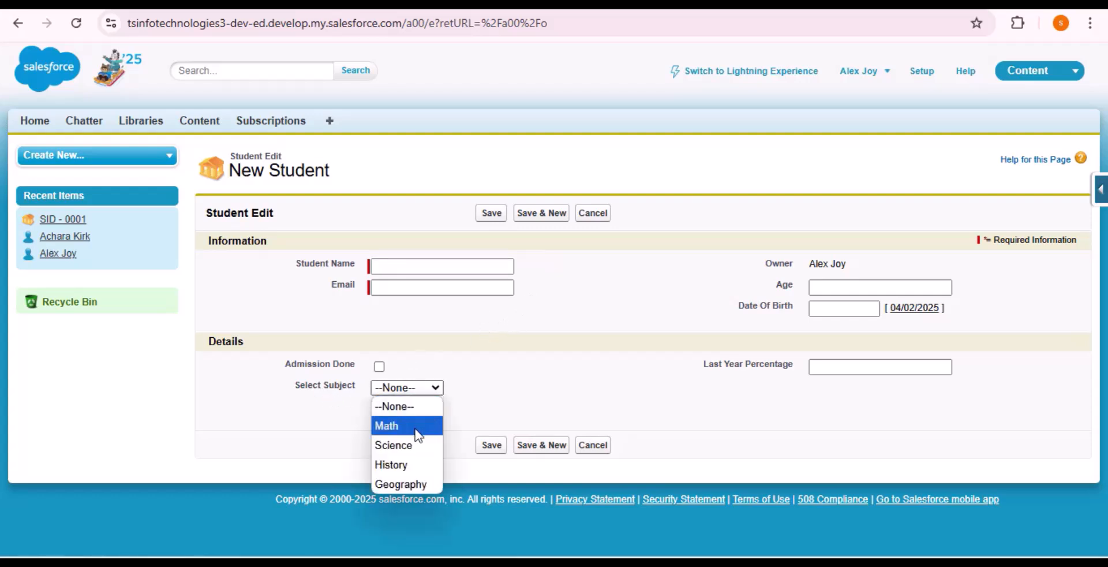
left_click(565, 328)
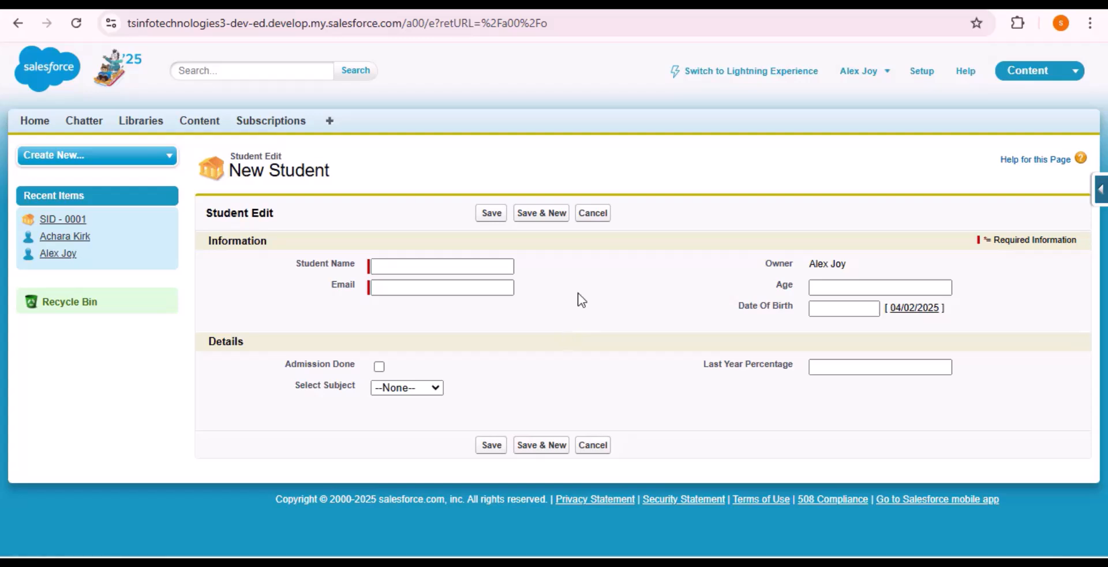
left_click(593, 213)
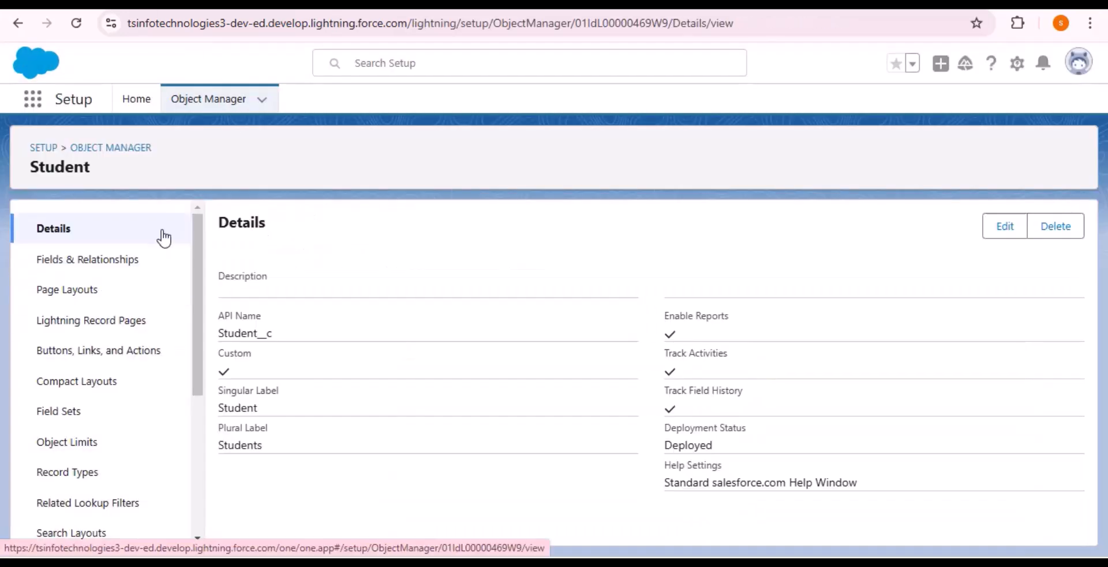
Start a new record type for the Student object based on Master, with the label Student Type.
scroll(164, 237, "down", 4)
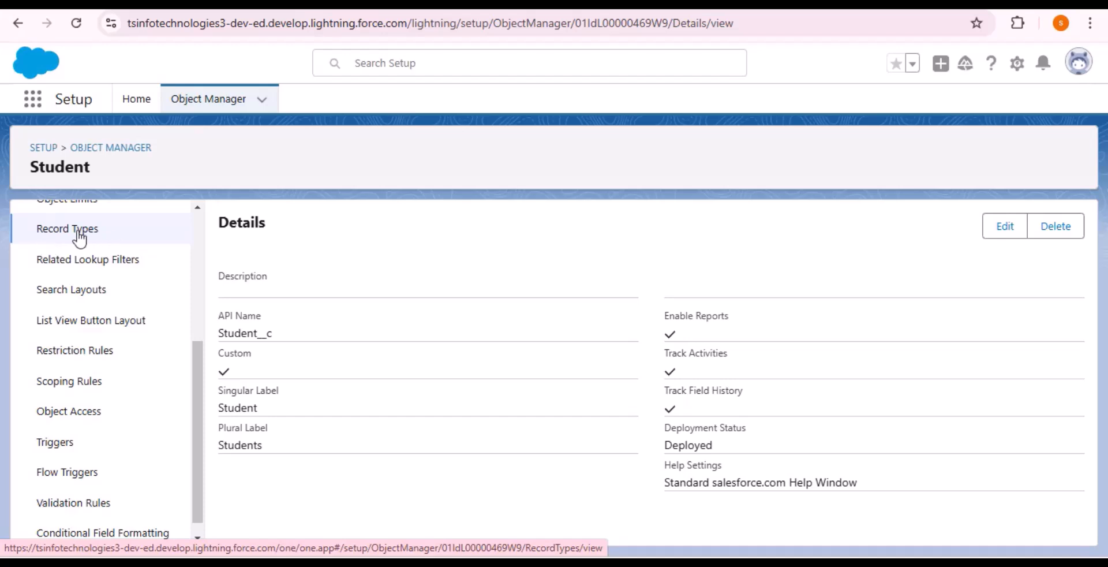
left_click(79, 239)
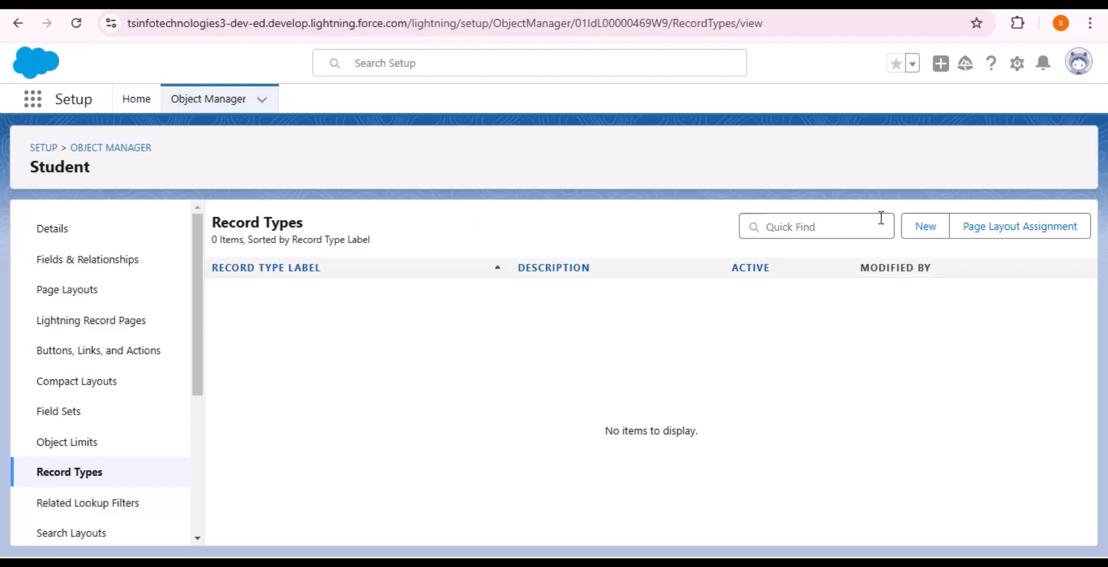
left_click(927, 230)
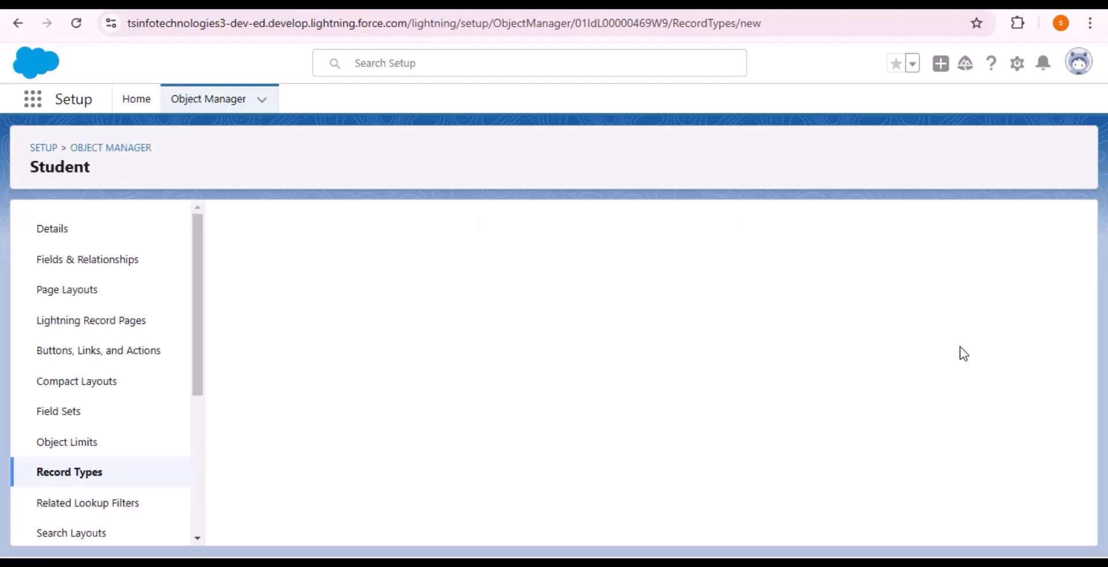
left_click_drag(222, 273, 367, 275)
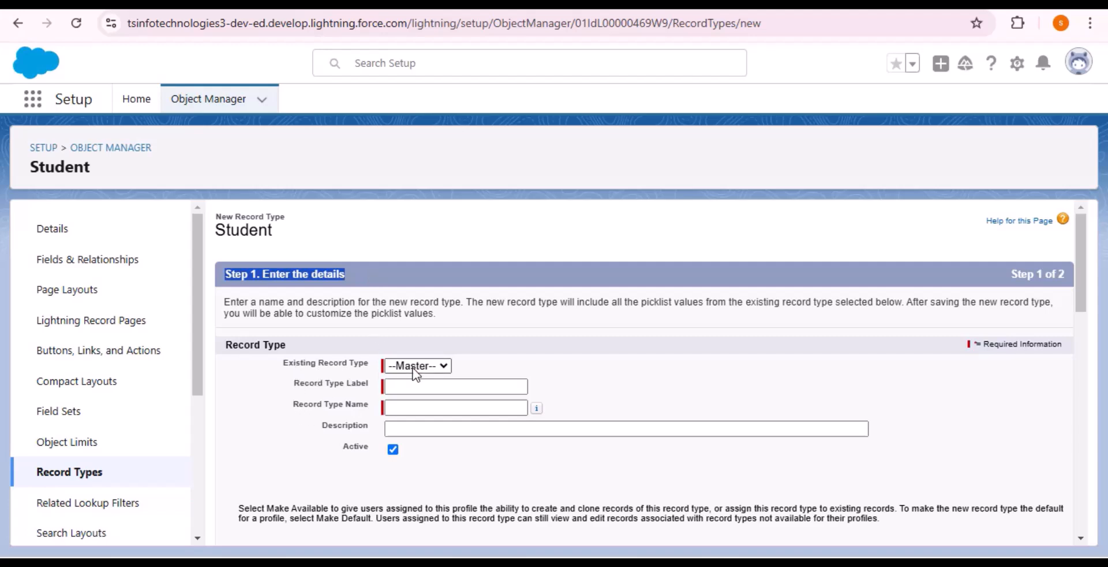
left_click(446, 367)
left_click(448, 382)
left_click(280, 401)
left_click(455, 387)
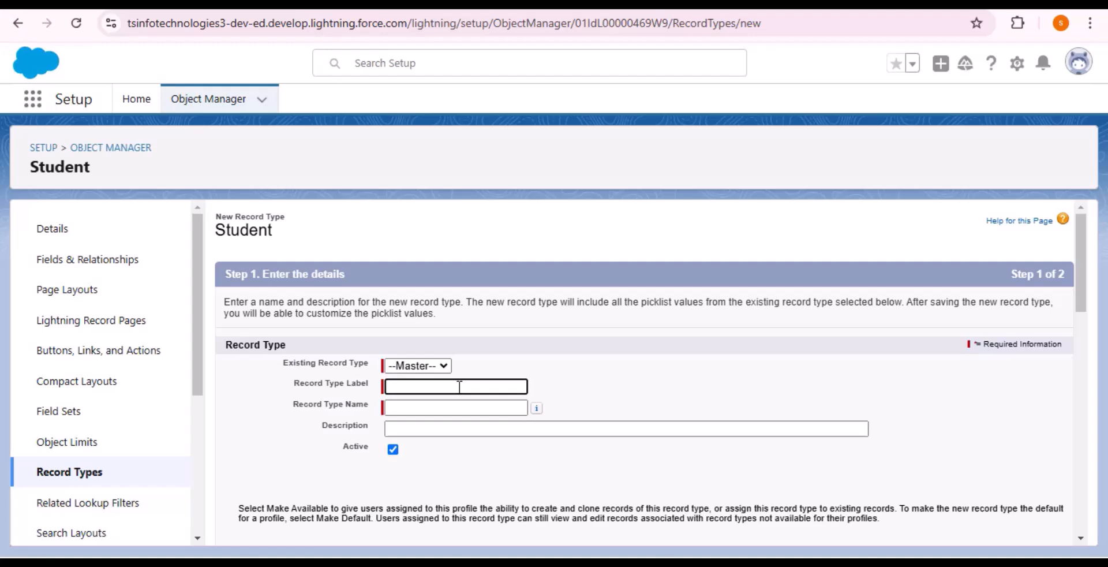
type("Student Type")
left_click(419, 406)
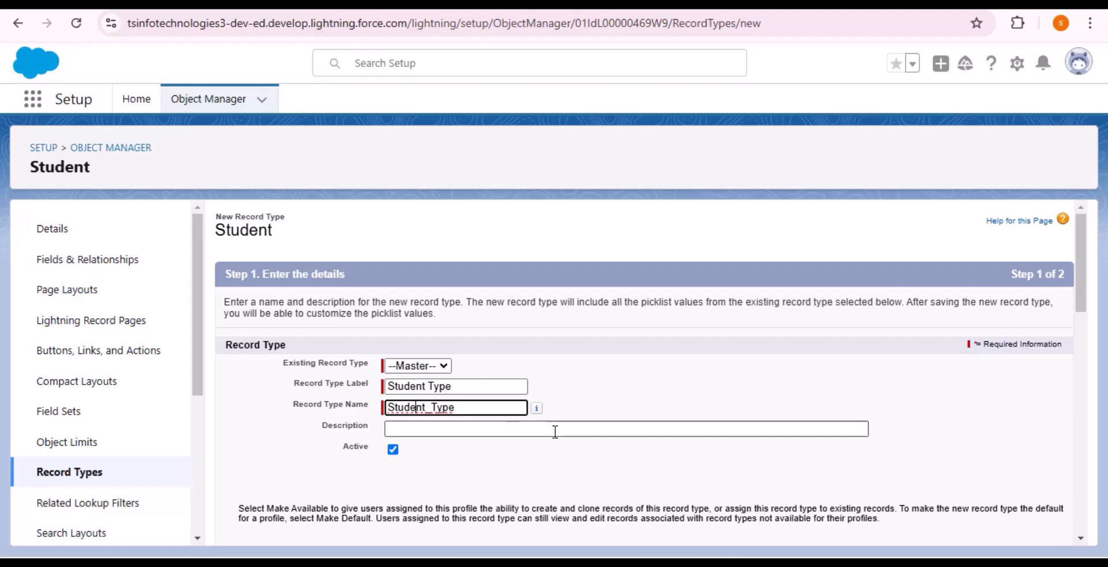
Make the new record type unavailable to the Partner Community Login User profile.
scroll(555, 432, "down", 5)
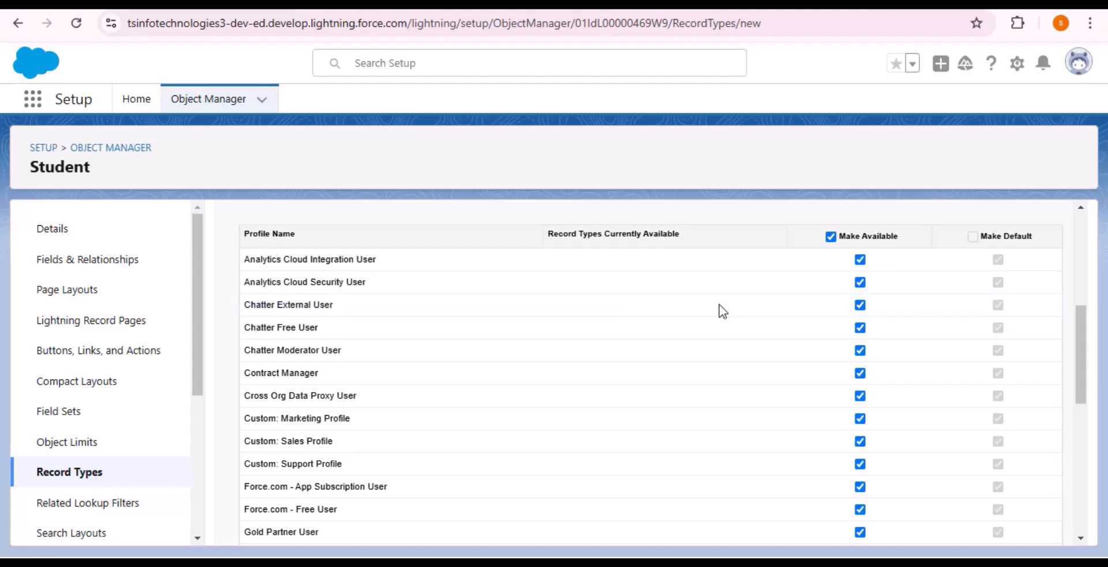
scroll(747, 299, "down", 4)
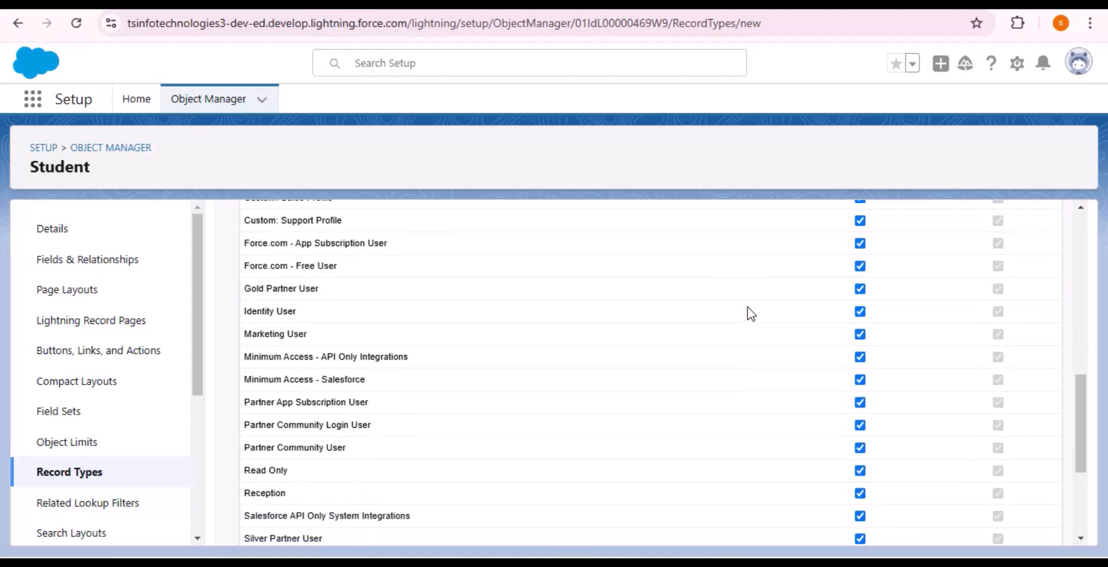
scroll(747, 307, "down", 3)
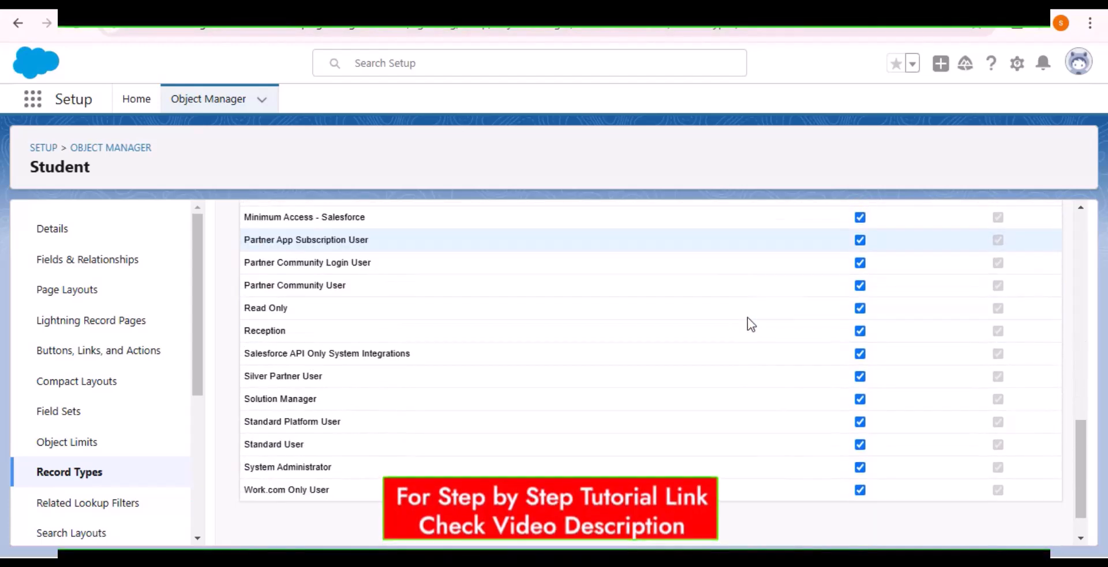
left_click(860, 264)
scroll(866, 369, "down", 1)
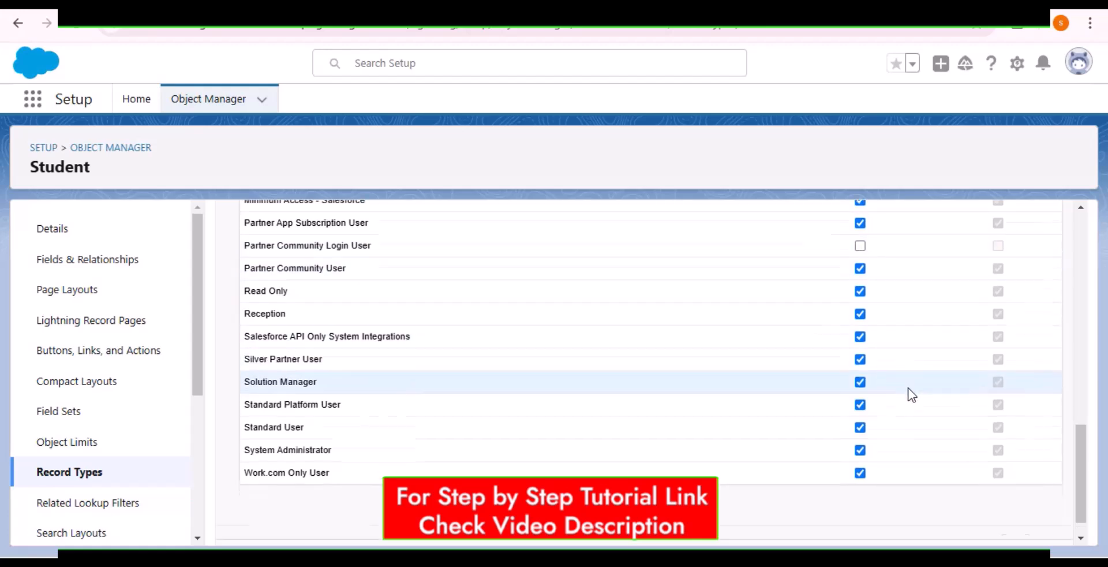
Make the new record type available to the Partner Community Login User profile again and continue to the page layout assignment.
scroll(971, 508, "down", 1)
scroll(940, 448, "up", 2)
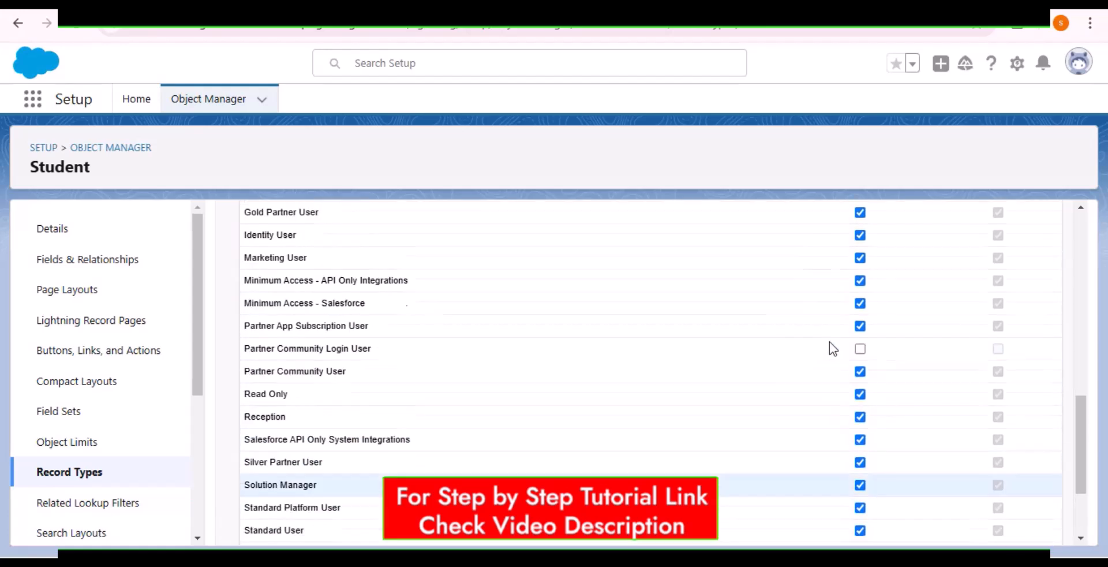
scroll(843, 358, "up", 1)
left_click(860, 376)
scroll(906, 360, "down", 3)
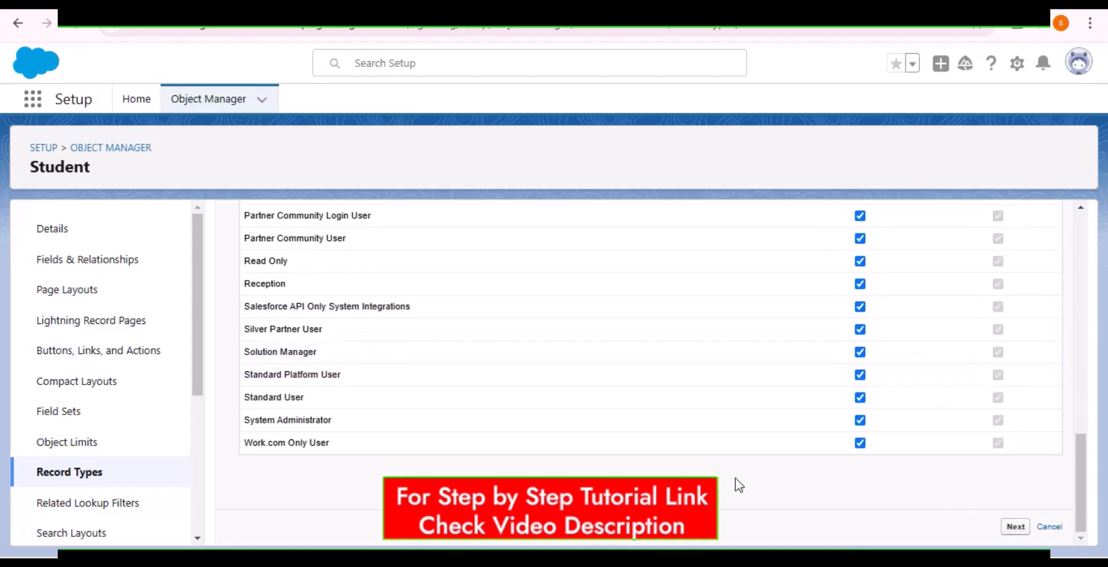
left_click(1018, 527)
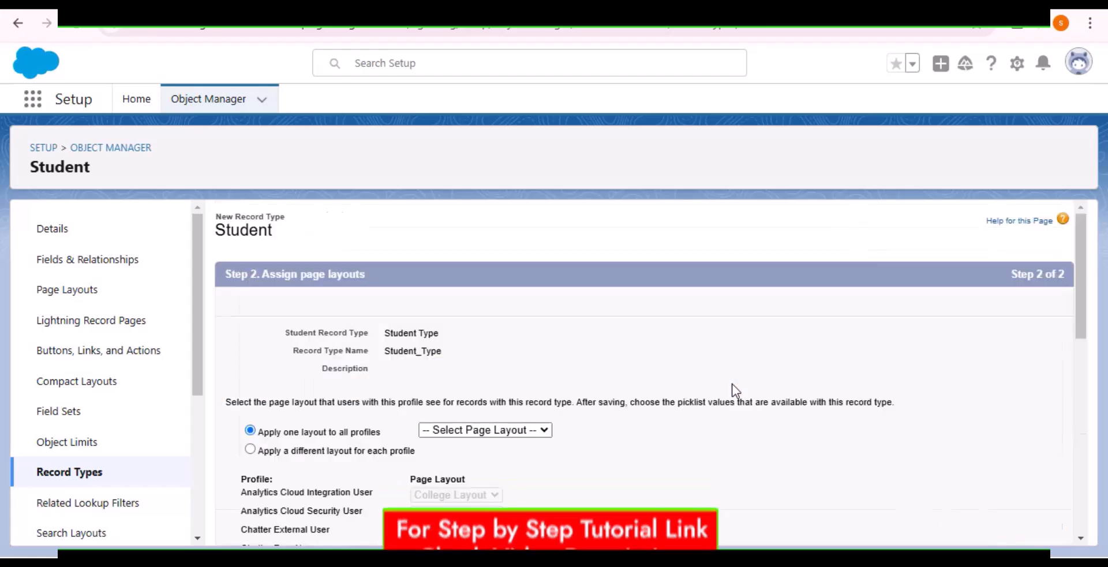
Apply Student Layout as the one page layout for all profiles of the new record type.
left_click_drag(381, 274, 227, 275)
left_click(549, 273)
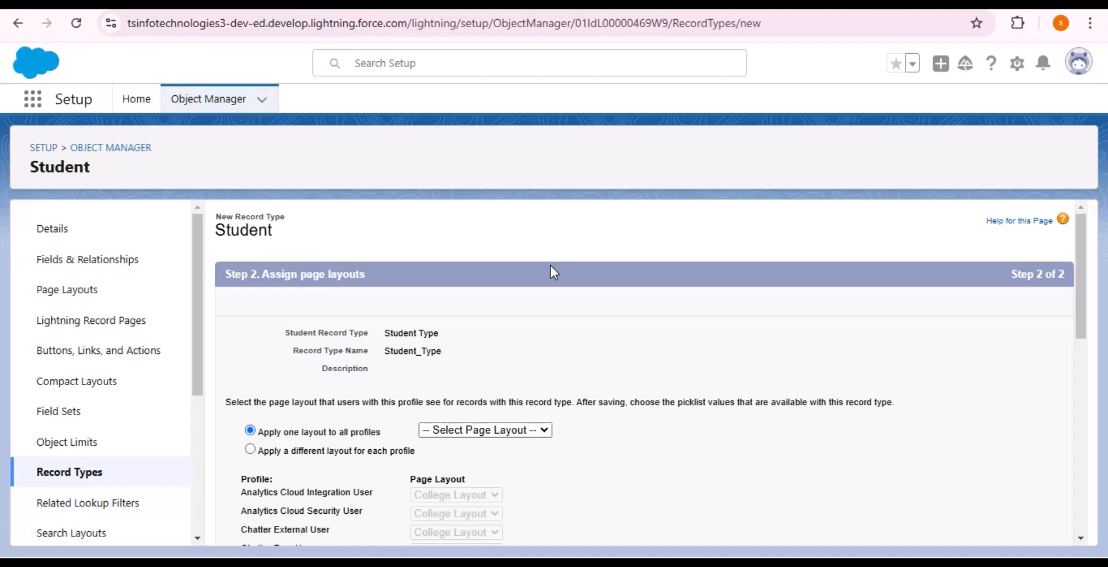
scroll(552, 272, "down", 3)
scroll(456, 276, "up", 1)
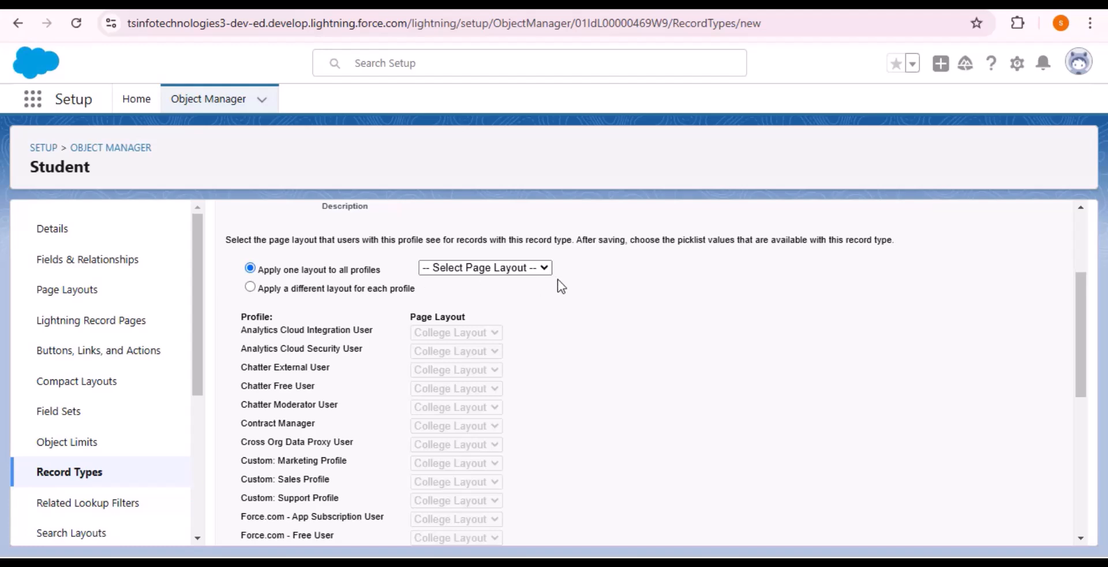
left_click(534, 267)
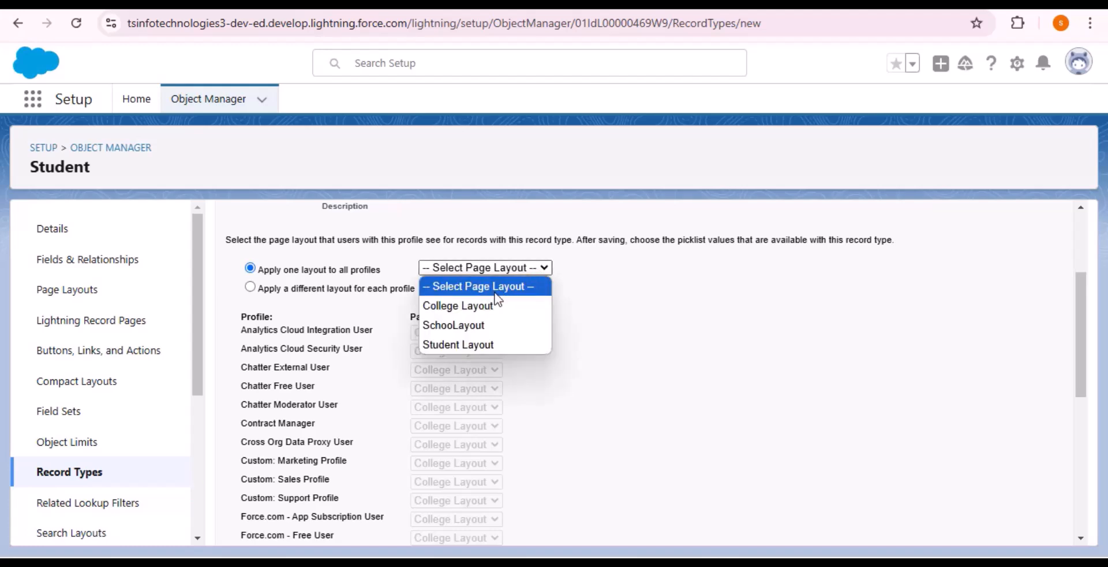
left_click(509, 345)
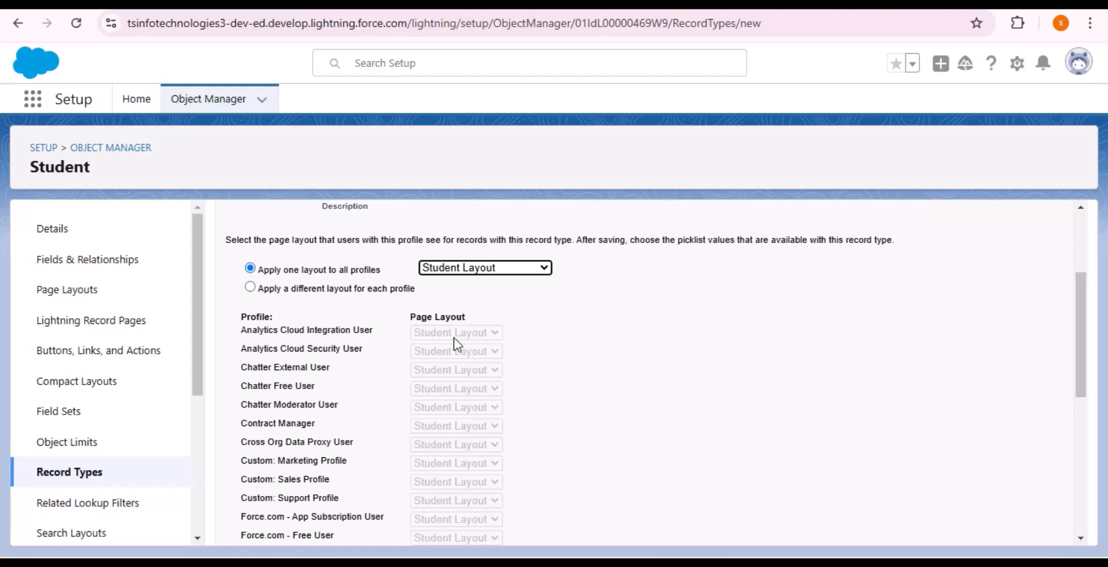
scroll(325, 346, "down", 4)
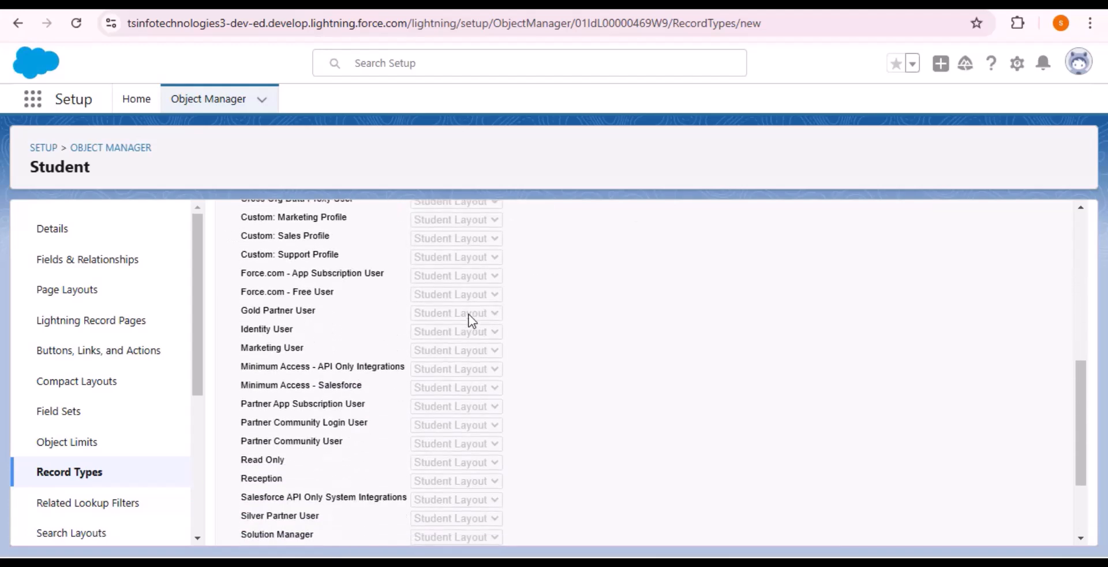
scroll(468, 316, "down", 3)
scroll(470, 338, "up", 4)
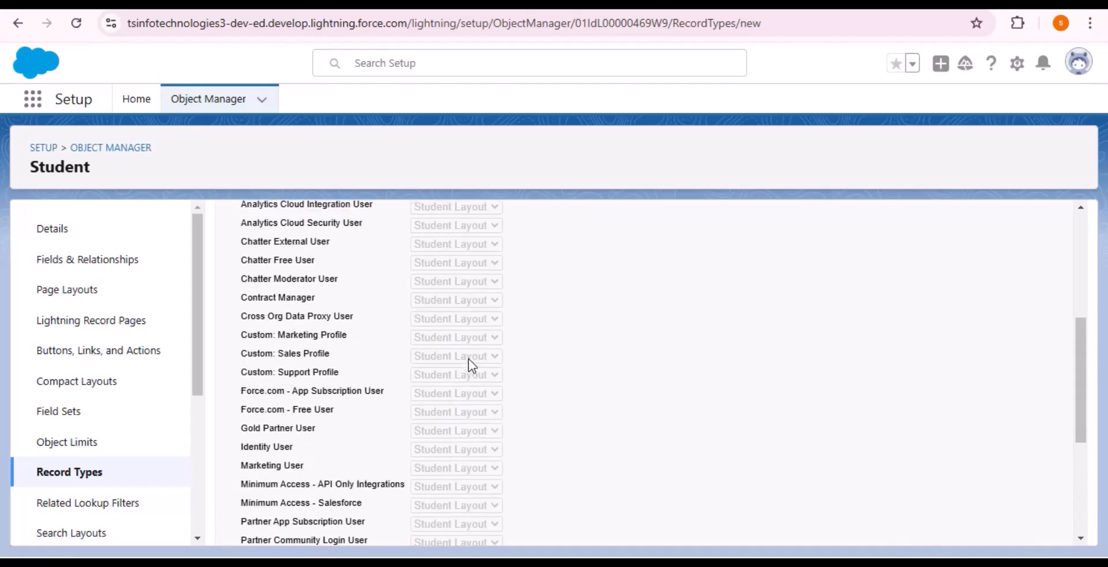
scroll(470, 363, "up", 4)
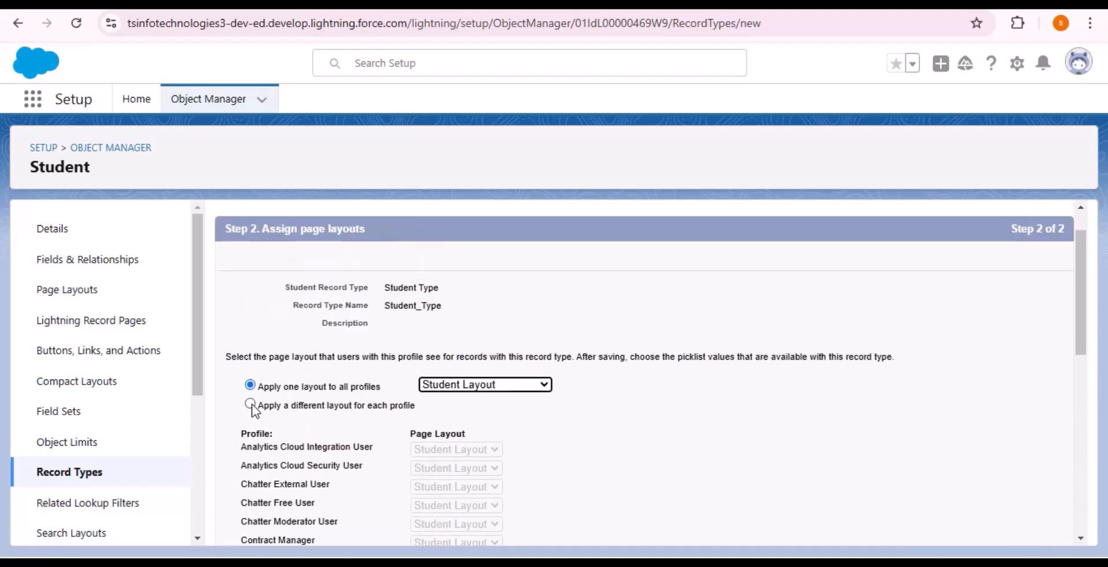
Switch to a different layout for each profile and assign College Layout to the Analytics Cloud Security User profile.
left_click(250, 404)
scroll(628, 425, "down", 3)
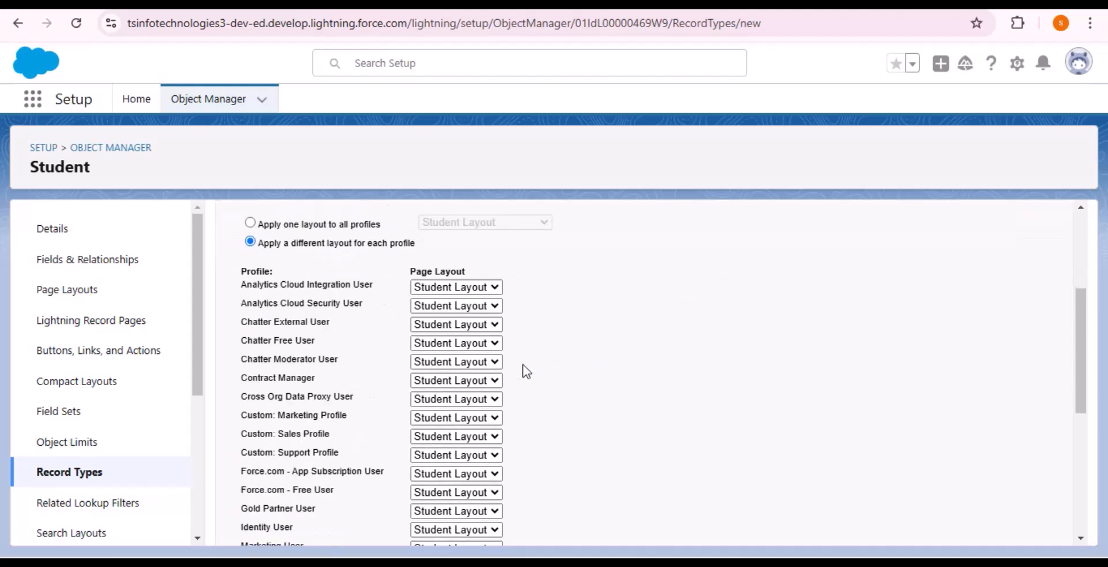
left_click_drag(240, 303, 373, 304)
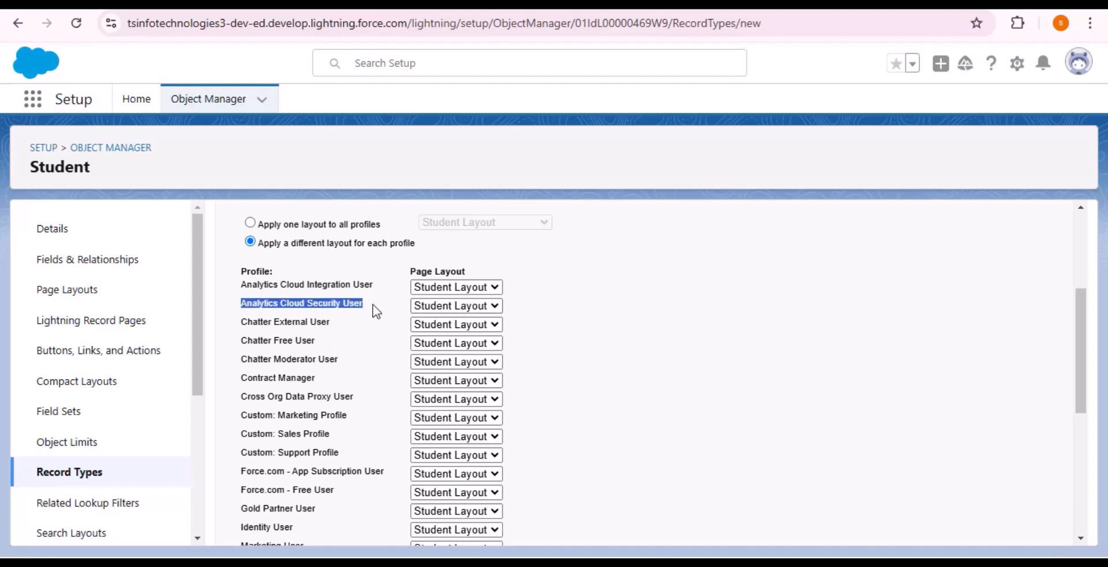
left_click(496, 306)
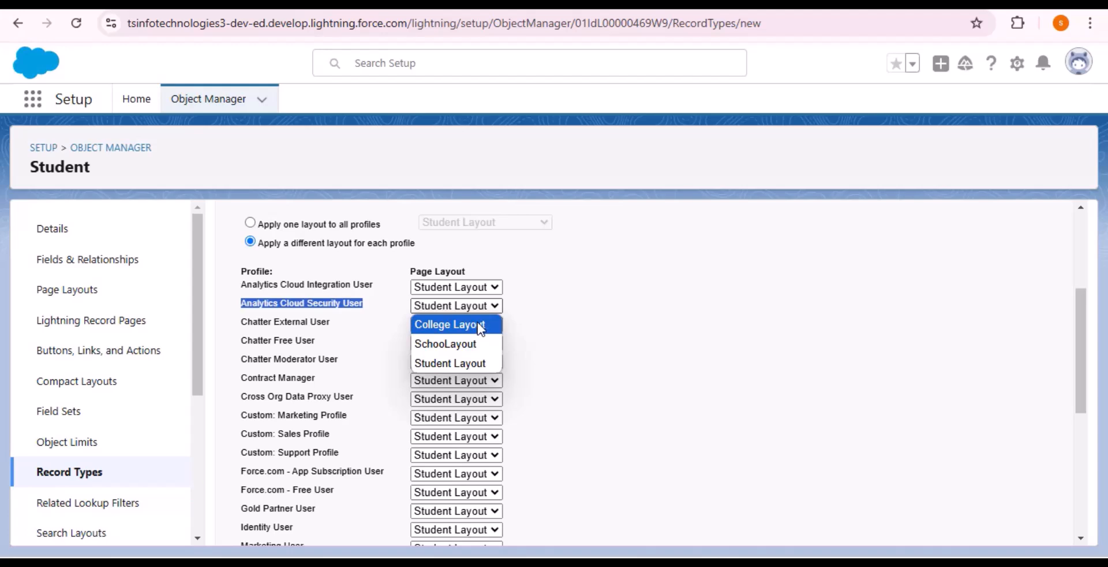
left_click(456, 325)
left_click(600, 321)
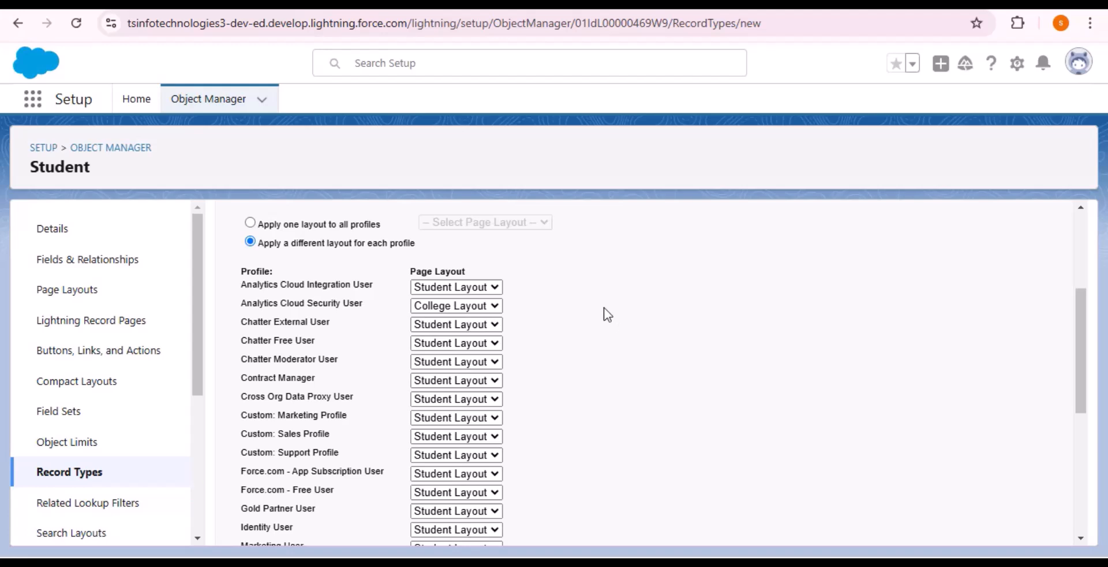
triple_click(265, 310)
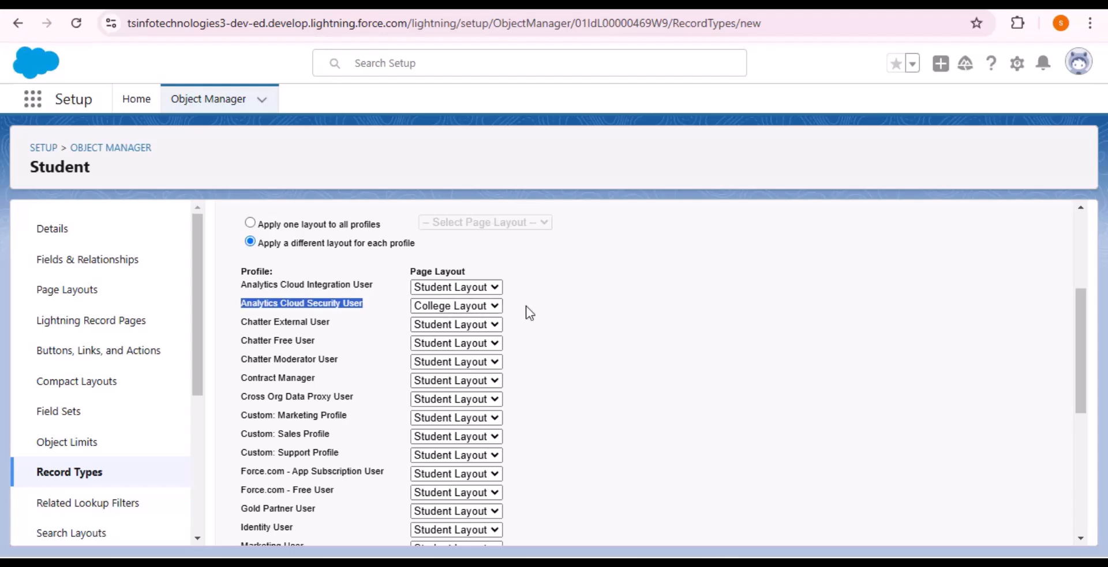
scroll(361, 366, "down", 3)
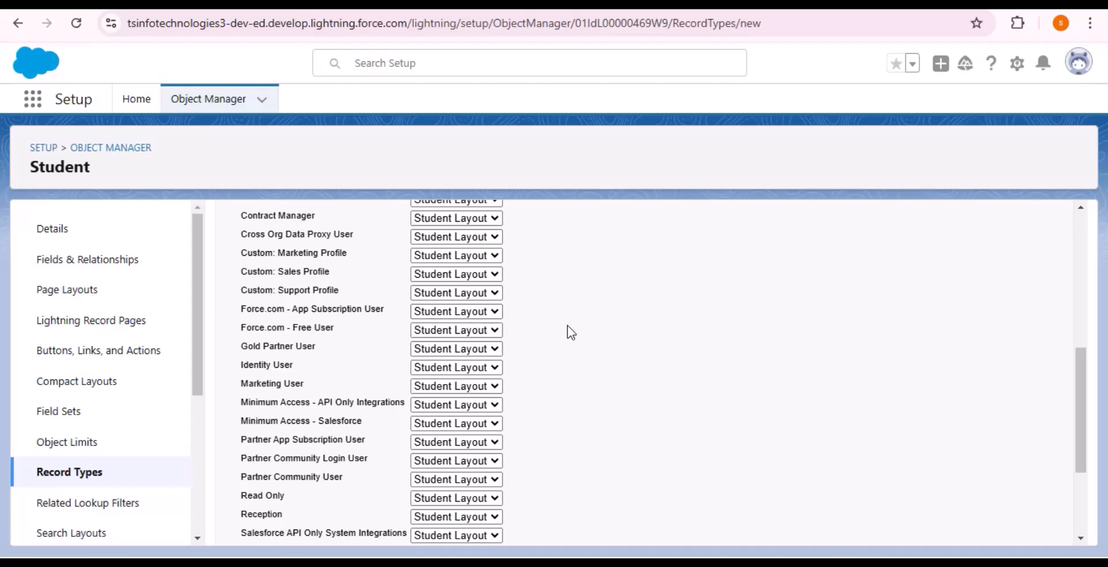
scroll(566, 325, "up", 6)
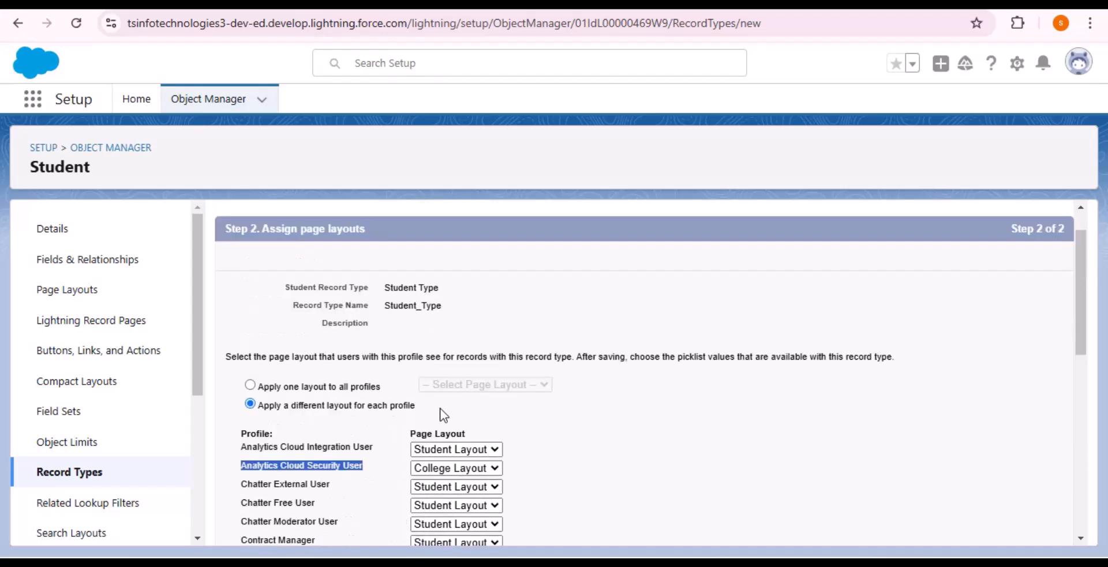
Return to one layout for all profiles, choose Student Layout, and save the Student Type record type.
left_click(252, 385)
left_click(500, 382)
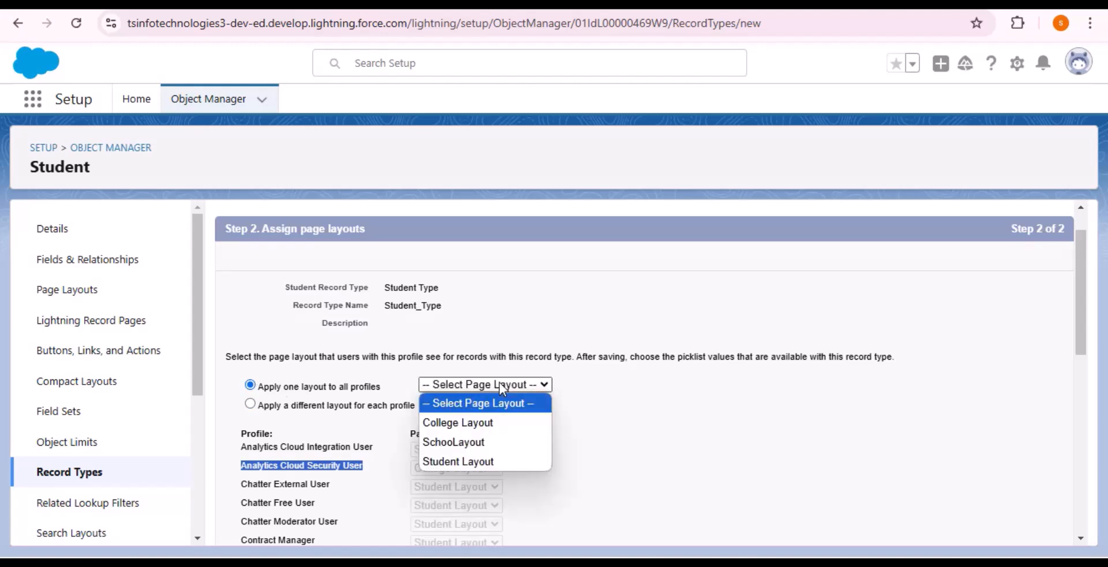
left_click(496, 462)
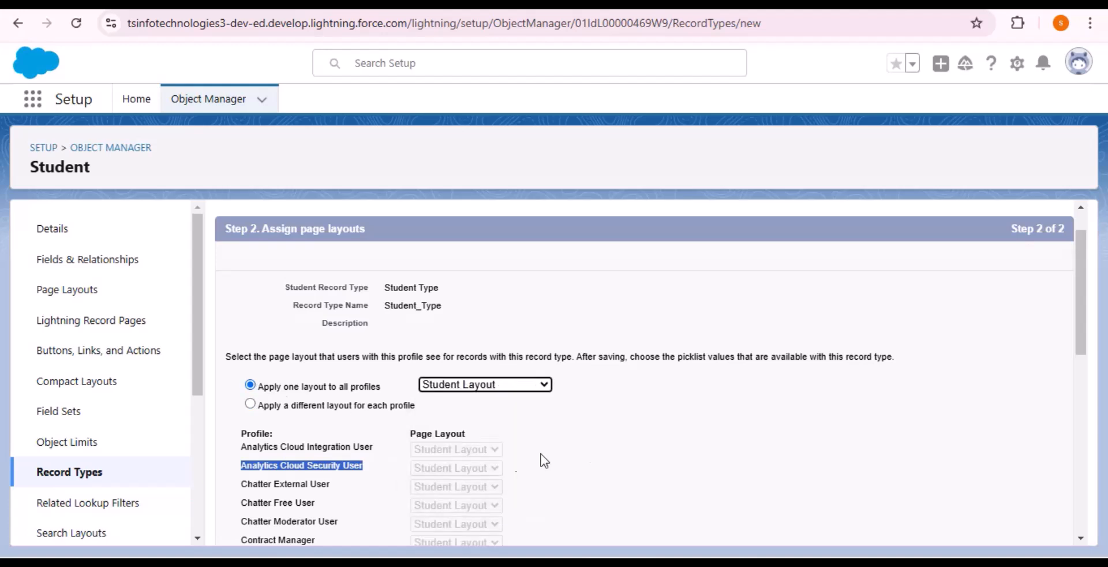
scroll(710, 434, "down", 10)
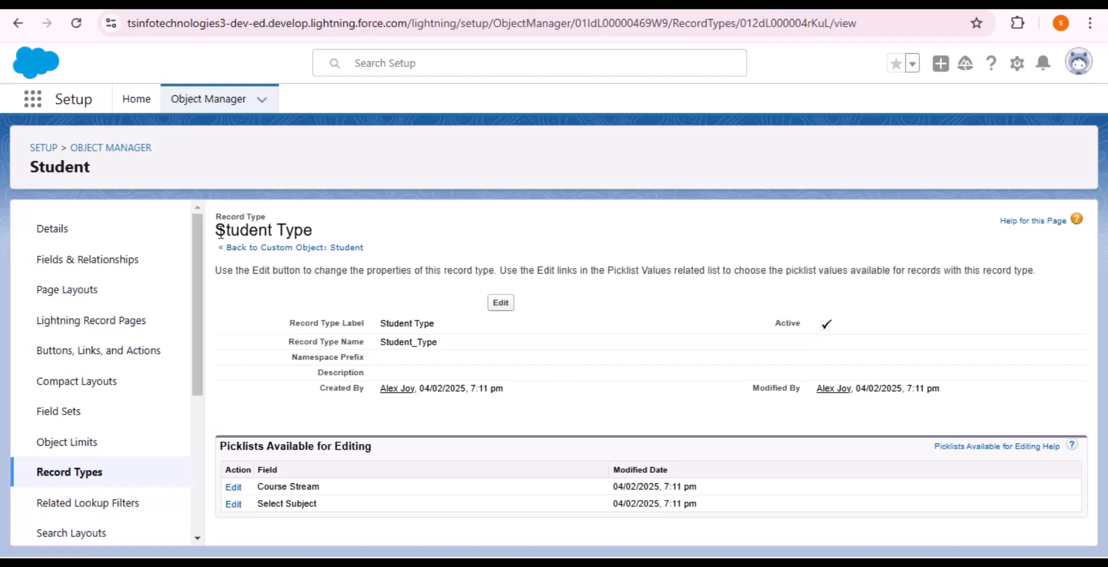
left_click_drag(214, 218, 319, 232)
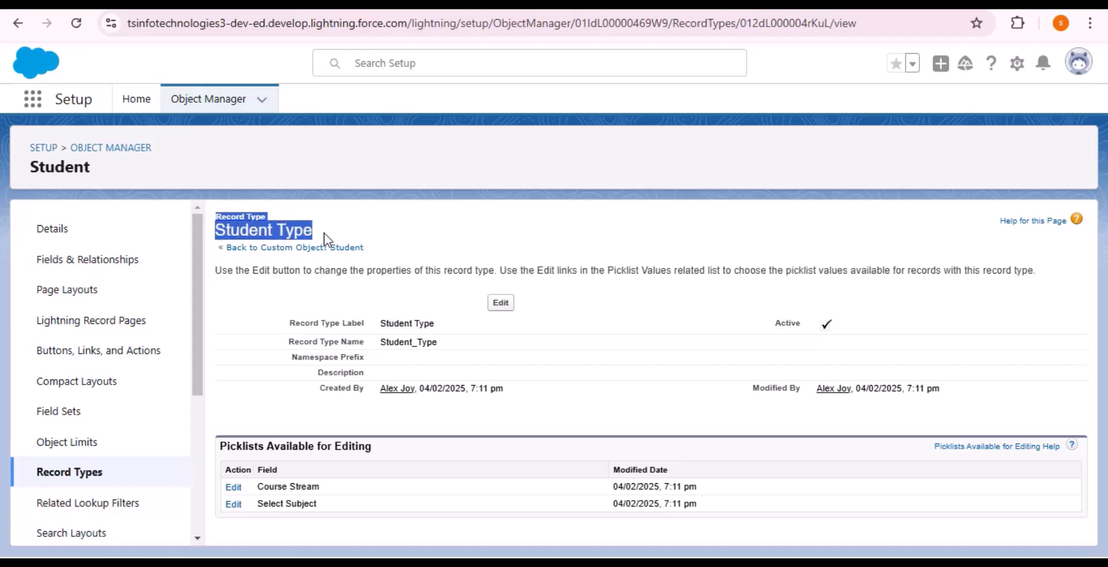
left_click_drag(757, 319, 863, 316)
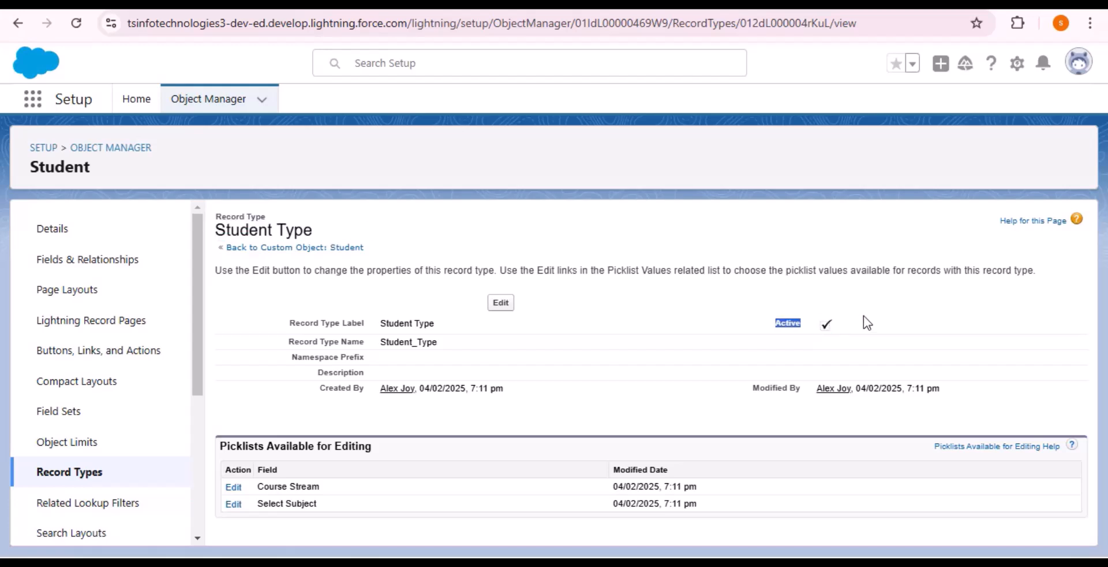
left_click(748, 336)
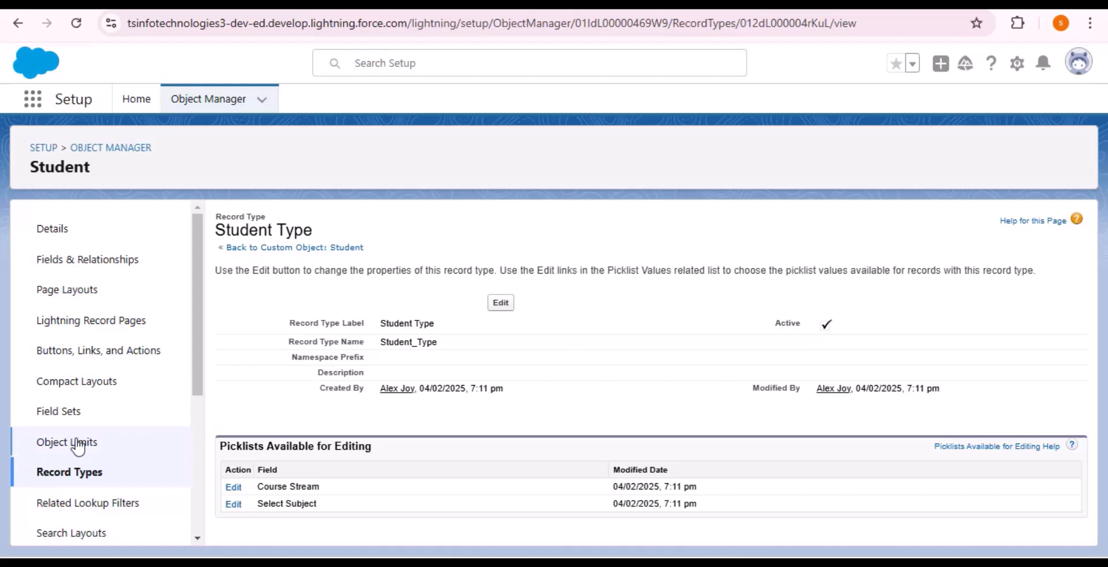
Start another record type for the Student object, based on the existing Student Type record type.
left_click(67, 472)
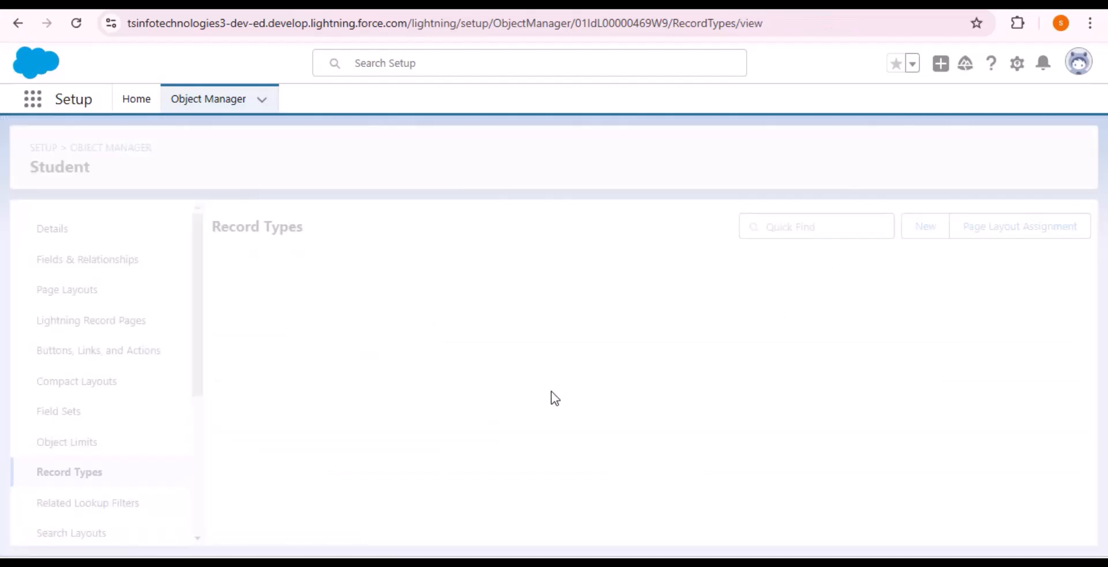
left_click(919, 226)
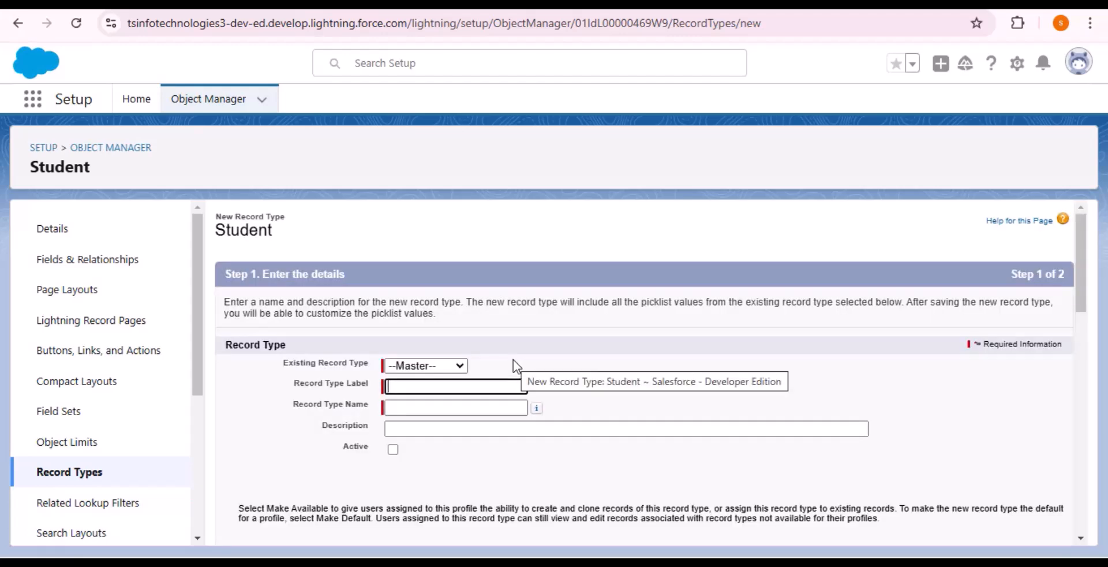
left_click(446, 367)
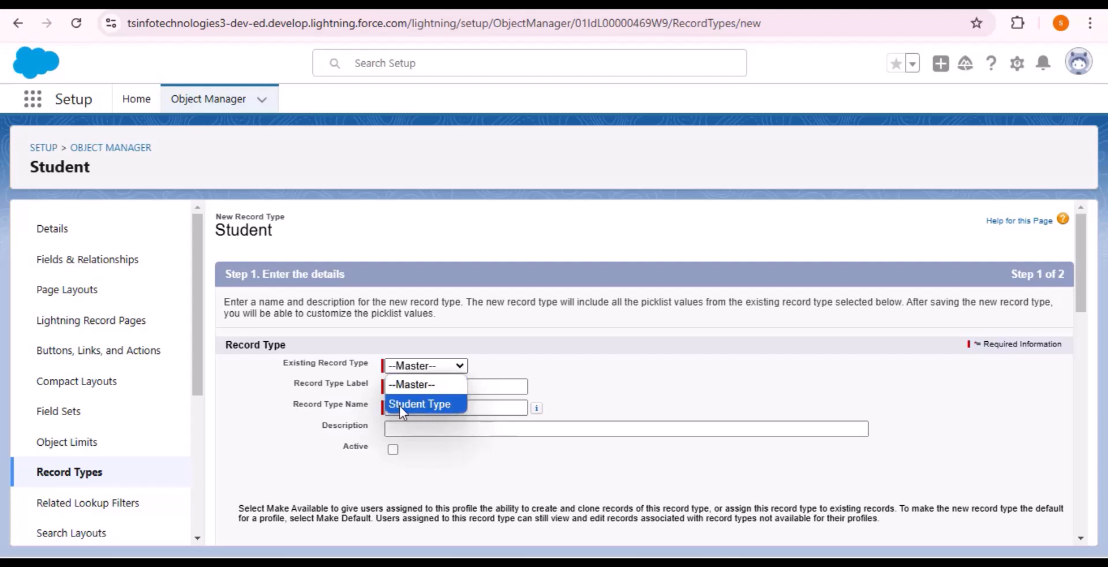
left_click(423, 403)
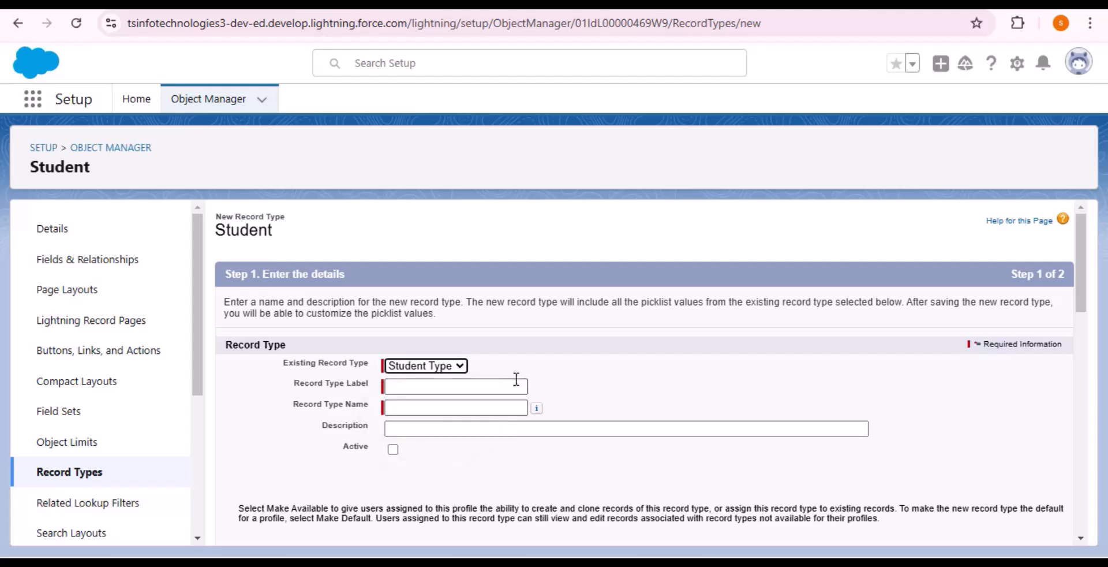
Label the record type College Student, with the name College_Student, and make it active.
left_click(416, 387)
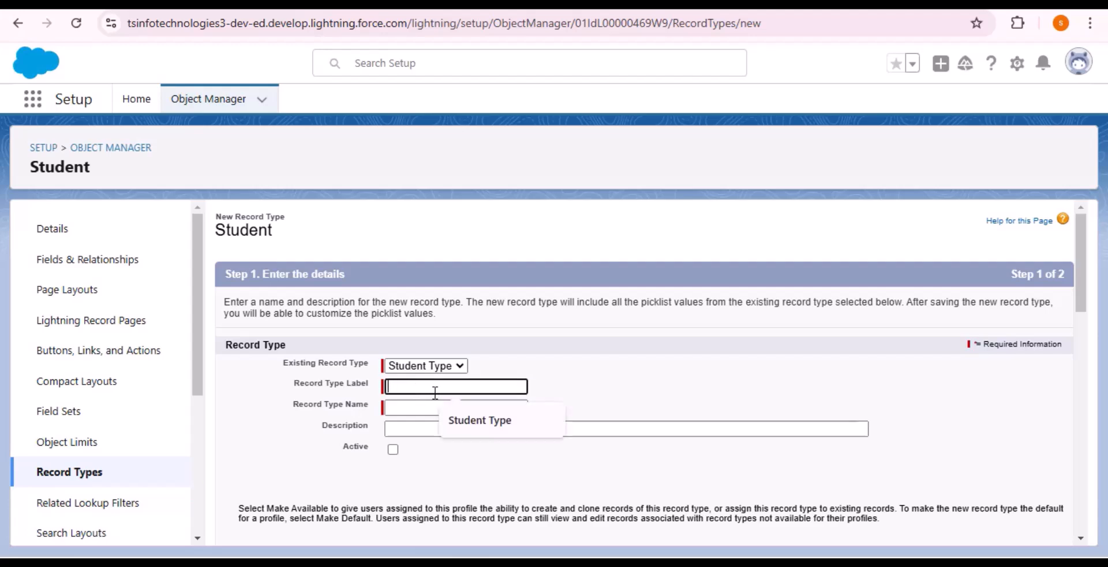
type("College ")
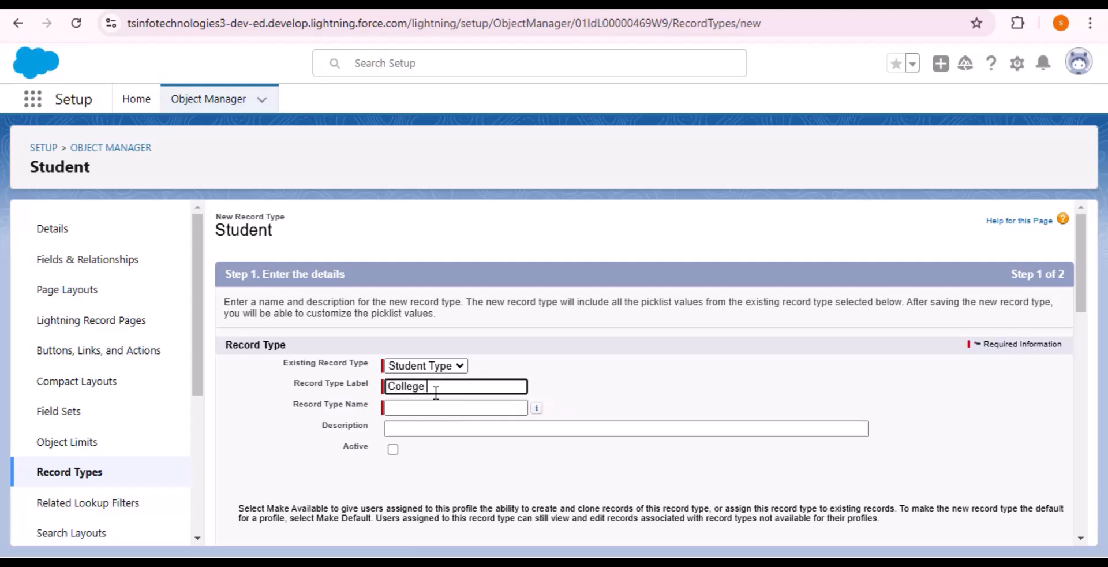
type("Student")
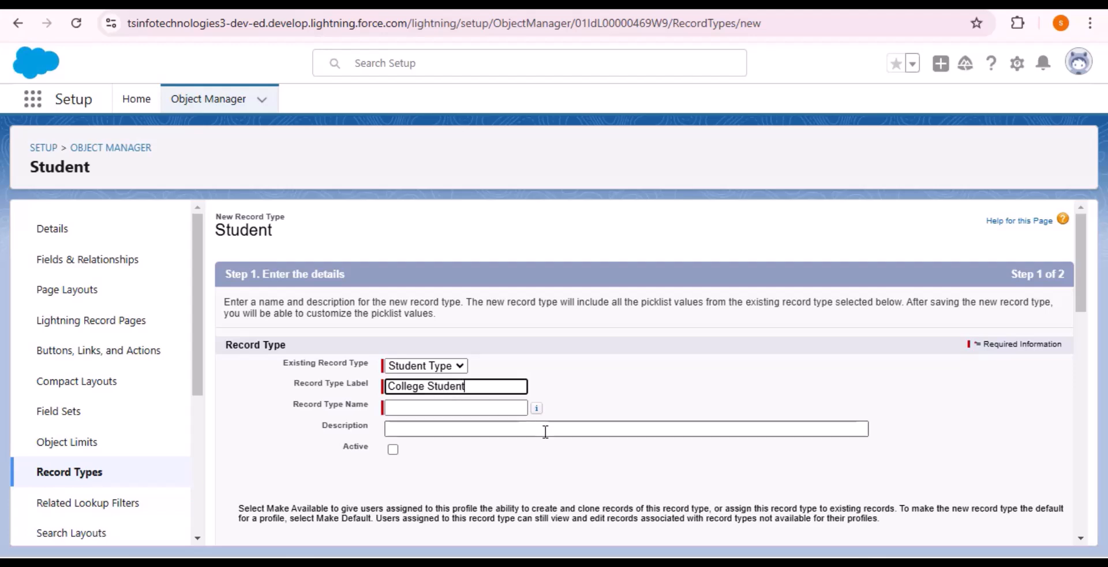
left_click(432, 407)
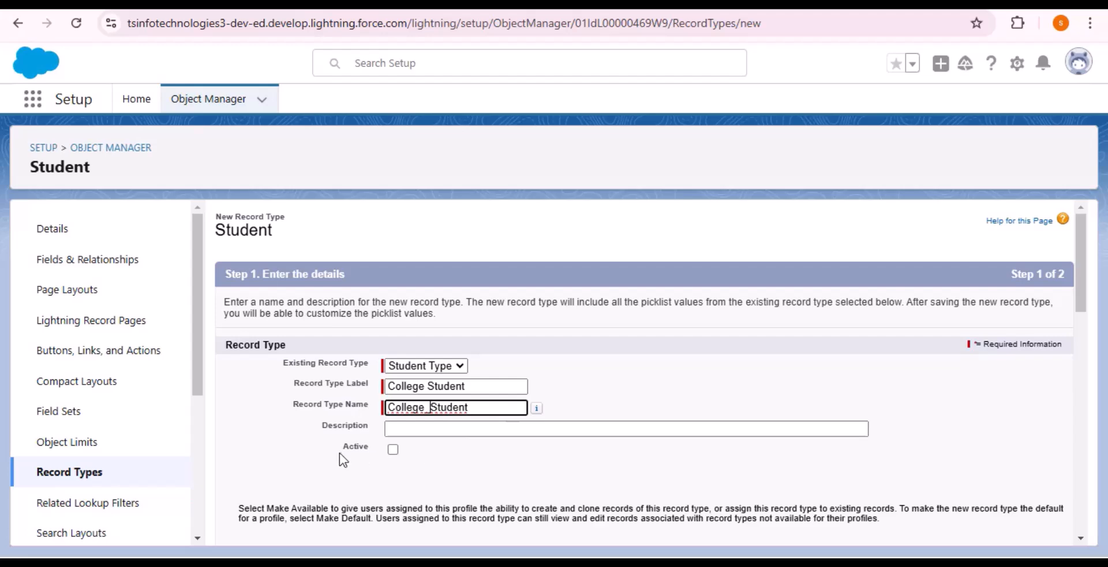
left_click(393, 449)
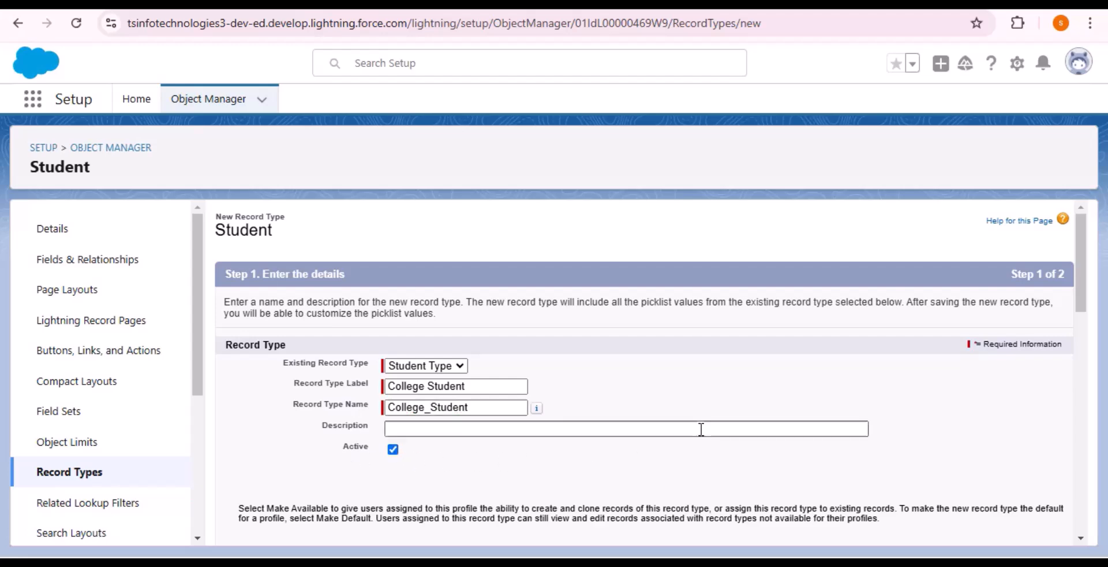
Make the College Student record type available to the System Administrator and Reception profiles and proceed to the page layout assignment.
scroll(777, 432, "down", 1)
scroll(777, 432, "down", 4)
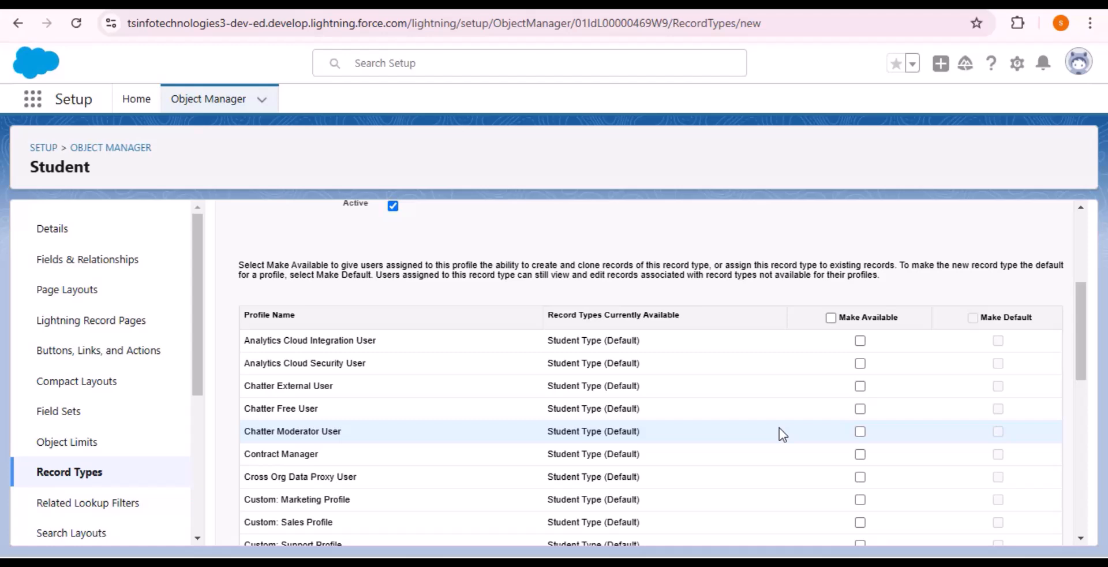
scroll(780, 428, "up", 3)
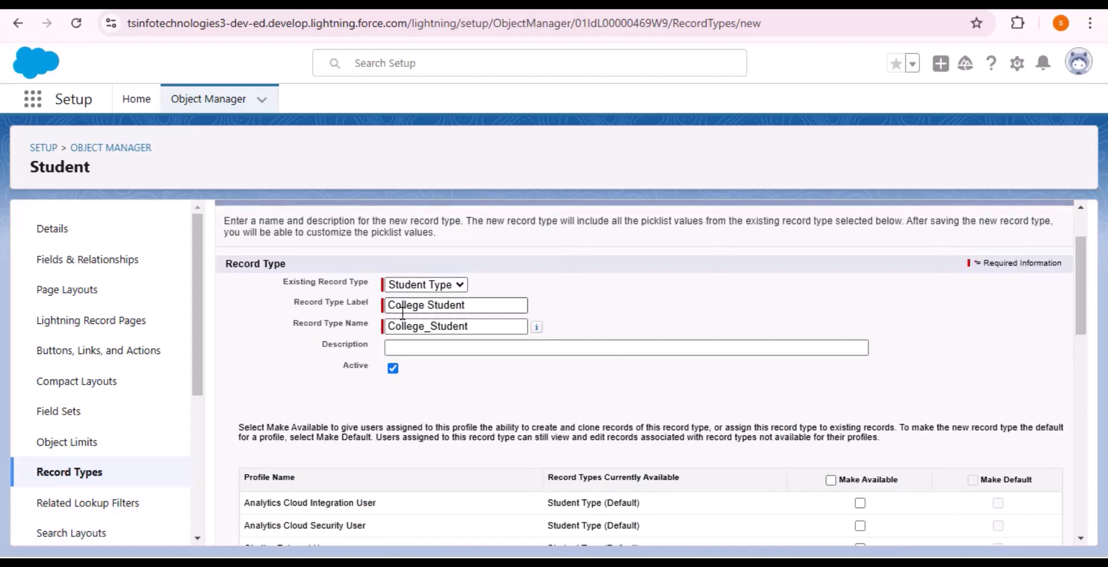
scroll(733, 418, "down", 9)
scroll(756, 434, "down", 3)
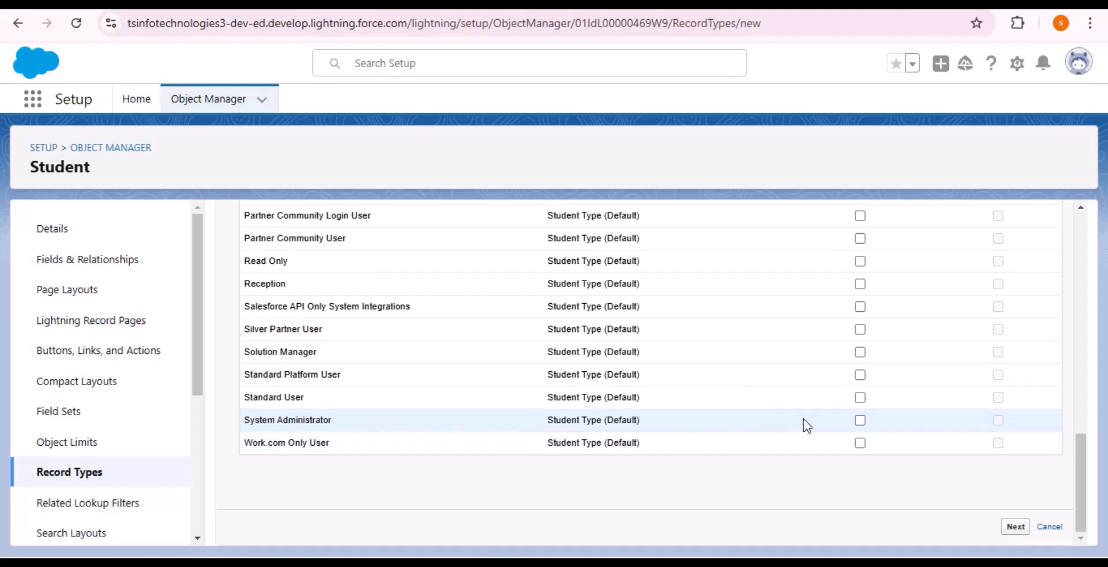
left_click(860, 420)
scroll(483, 414, "up", 2)
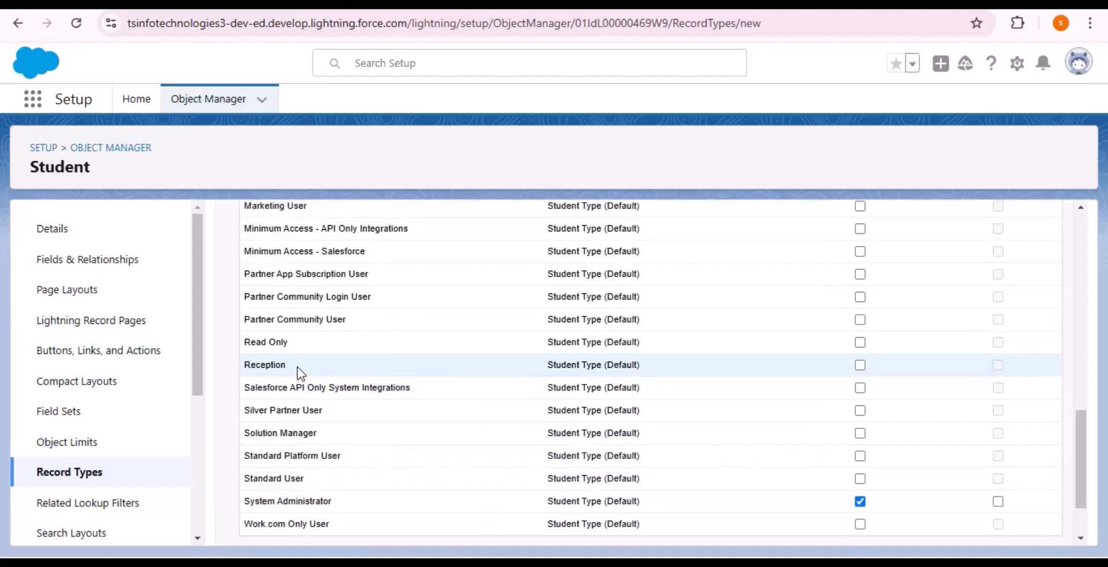
left_click(860, 365)
scroll(811, 412, "up", 1)
scroll(812, 412, "down", 1)
scroll(810, 412, "down", 3)
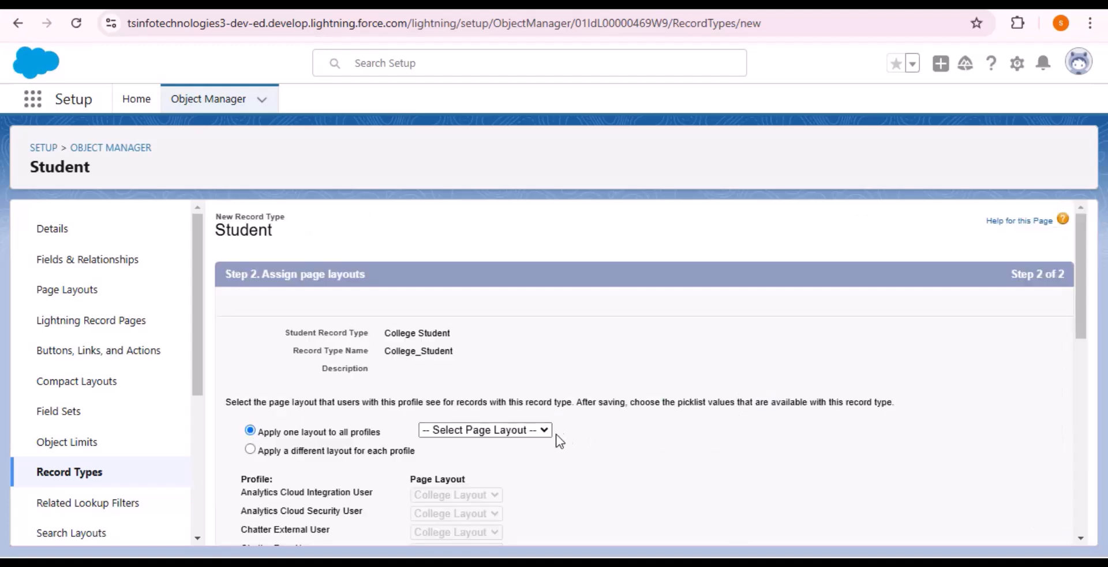
Apply College Layout to all profiles and save the College Student record type.
left_click(539, 431)
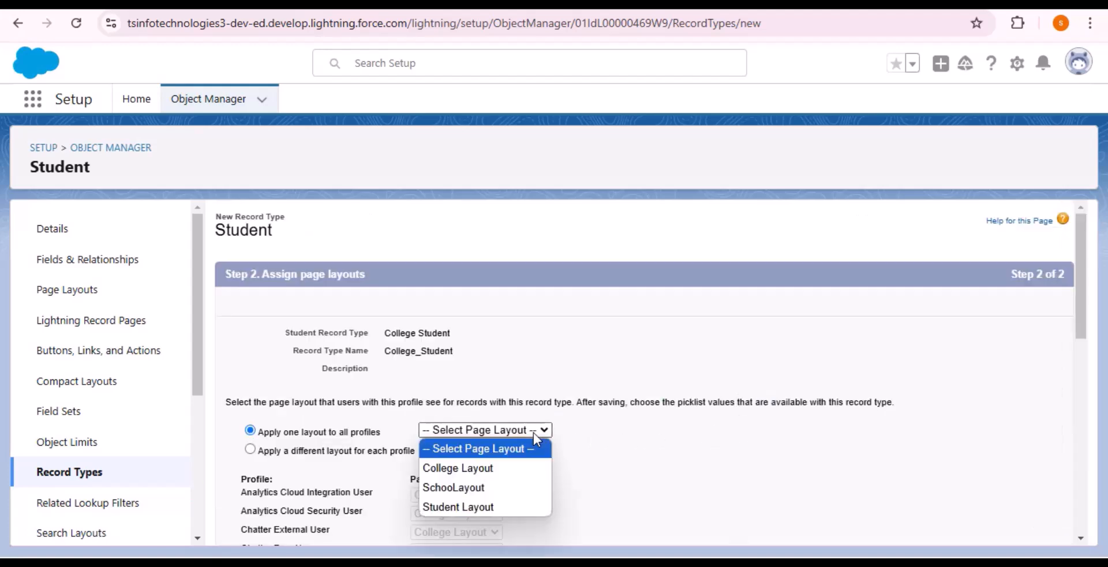
left_click(483, 472)
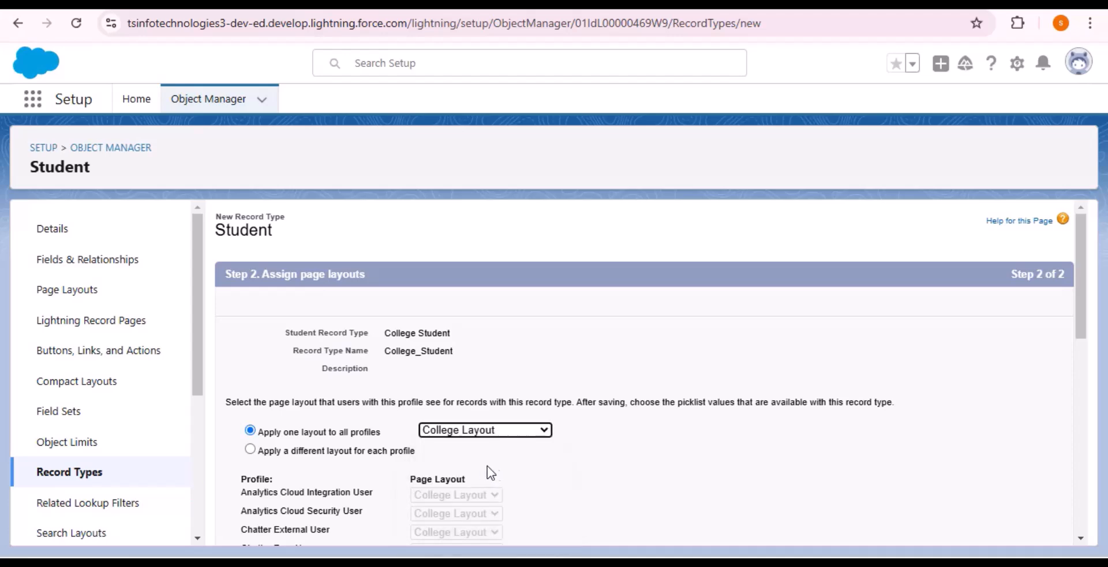
scroll(742, 432, "down", 6)
scroll(799, 451, "down", 3)
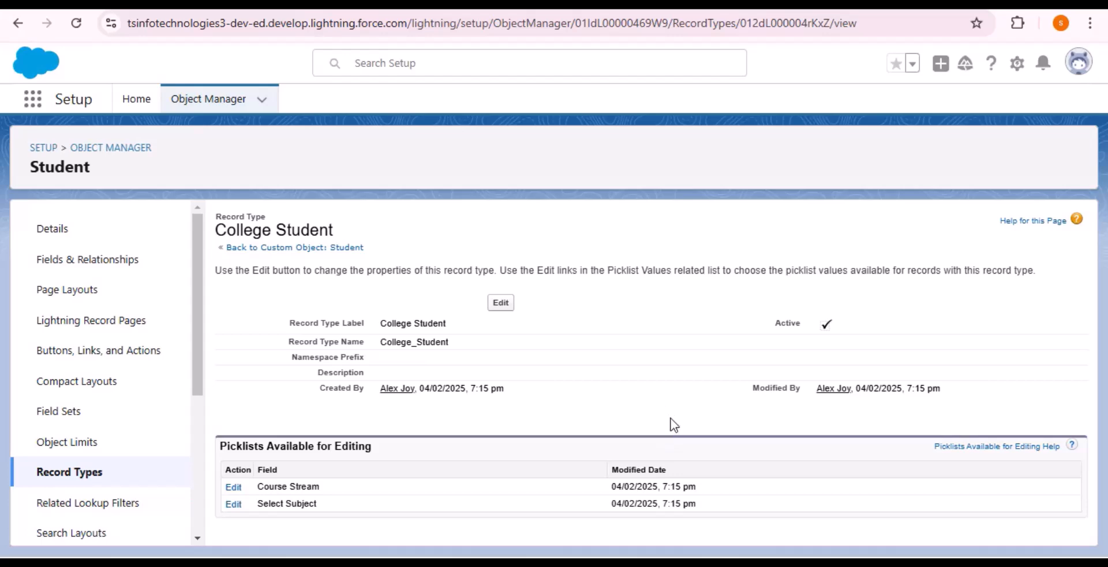
Start another record type for the Student object, using Student Type as the existing record type.
left_click(87, 472)
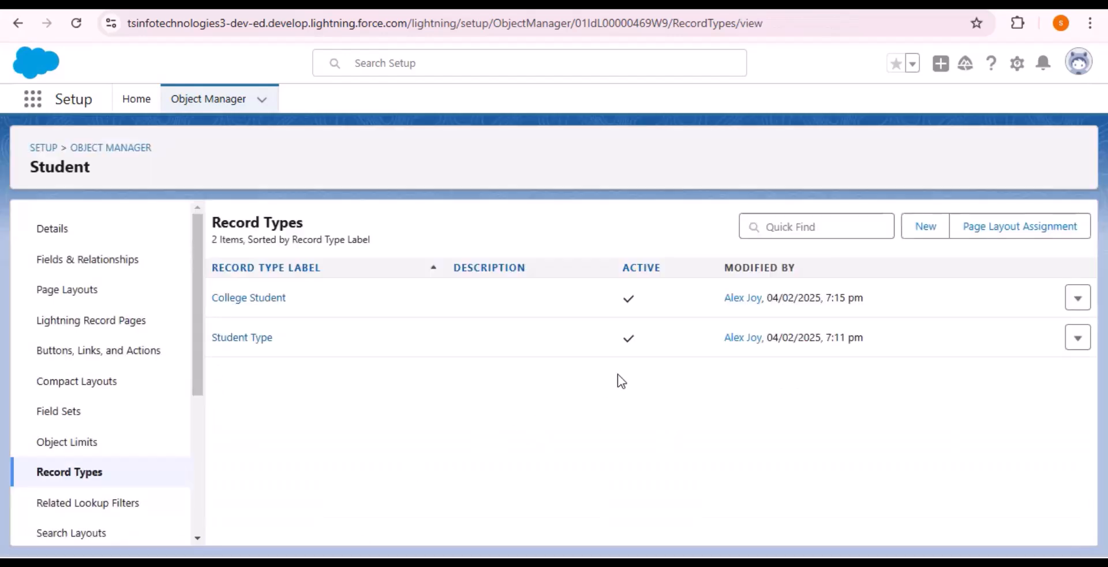
left_click(915, 227)
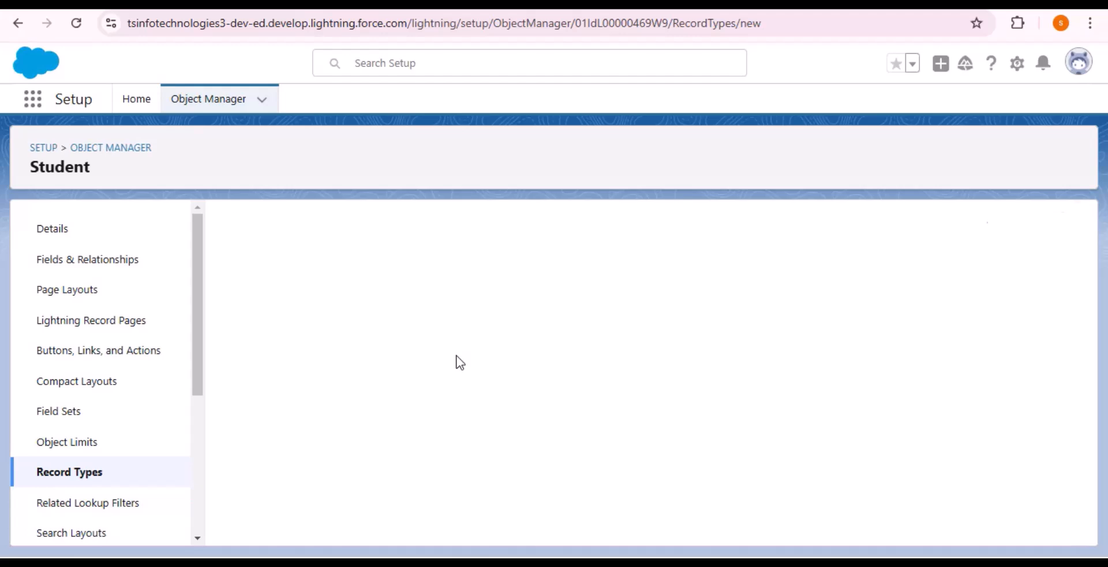
left_click(469, 367)
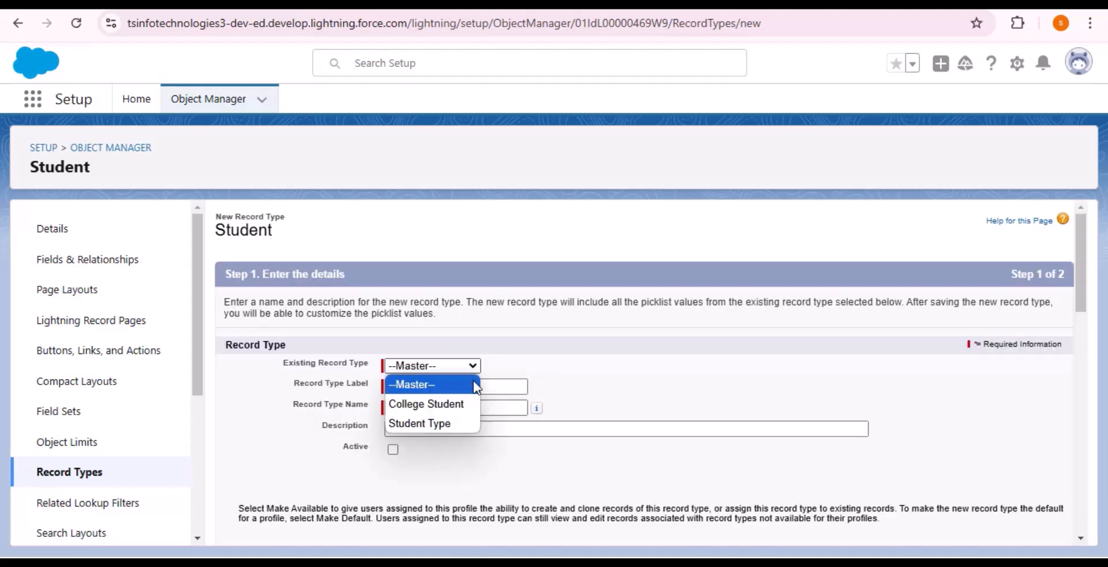
left_click(424, 425)
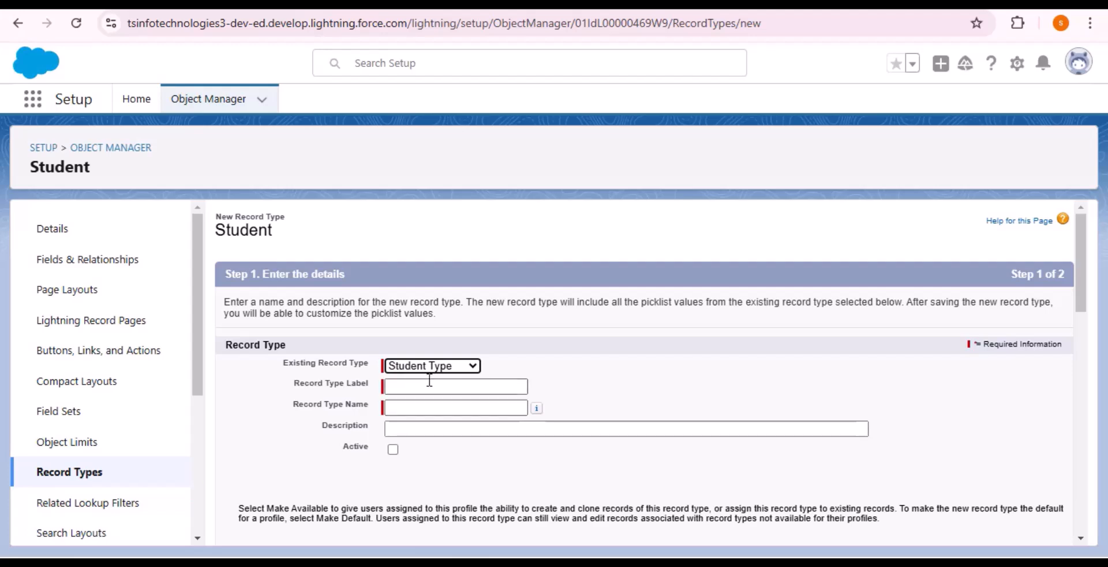
Label the record type School Students, with the name School_Students, and make it active.
left_click(432, 386)
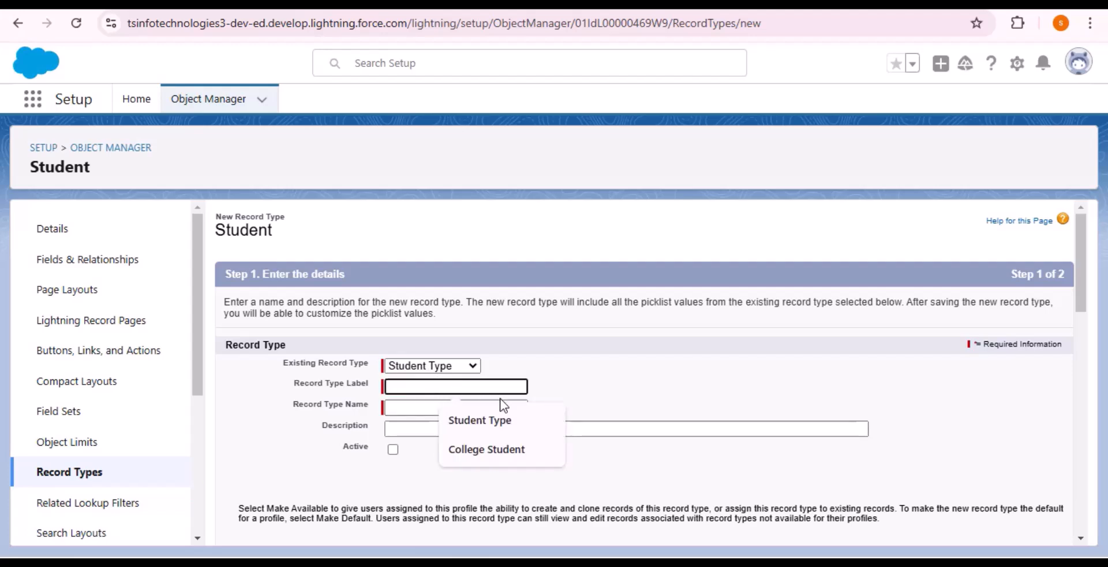
type("S")
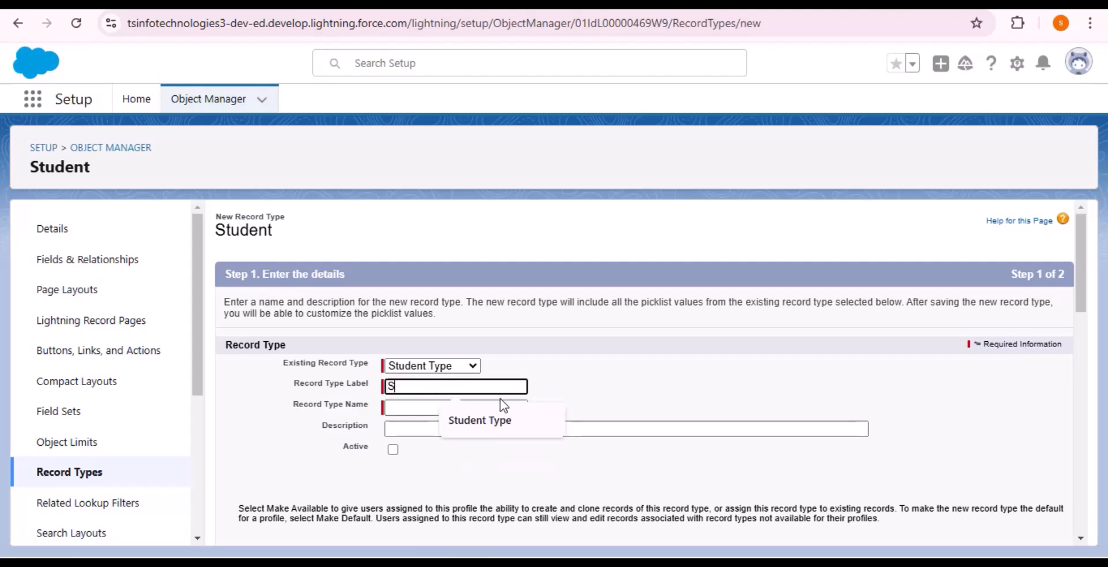
type("chool Students")
left_click(502, 405)
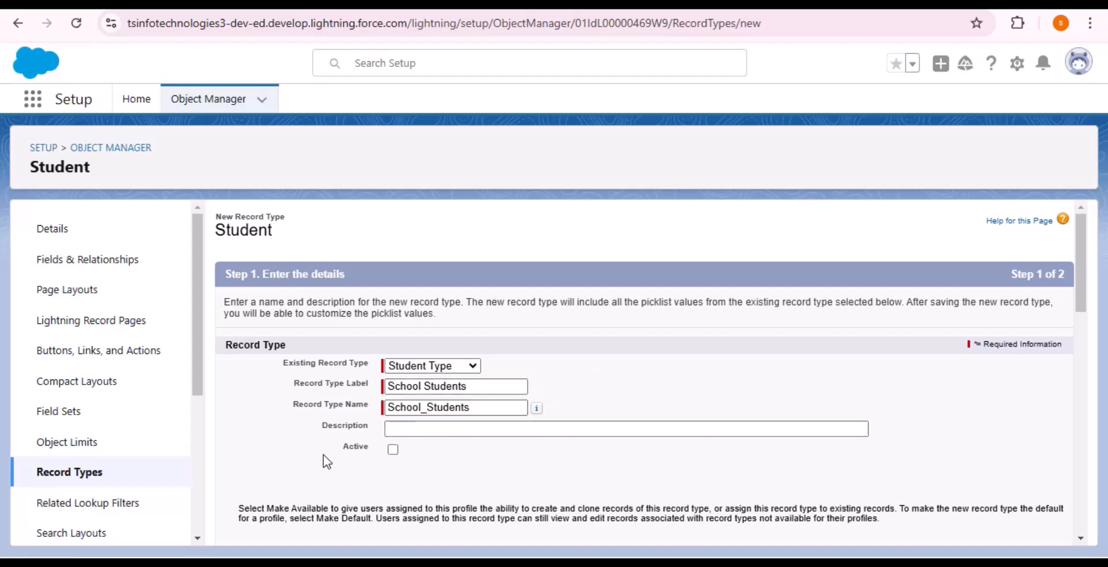
left_click(394, 451)
Make the School Students record type available to the System Administrator and Reception profiles and proceed to the page layout assignment.
scroll(821, 448, "down", 7)
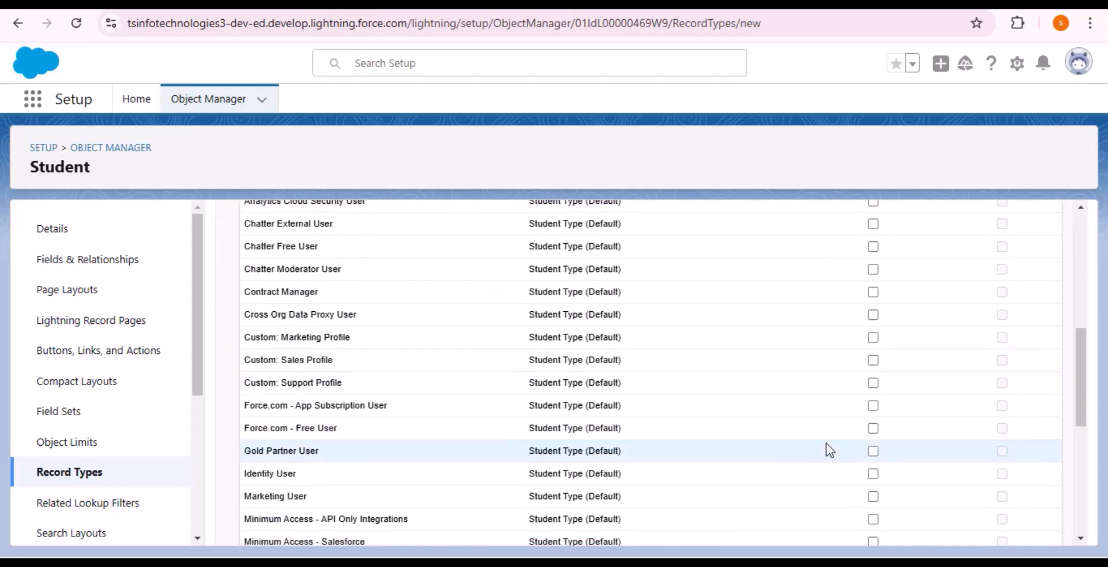
scroll(819, 451, "up", 4)
scroll(787, 459, "down", 10)
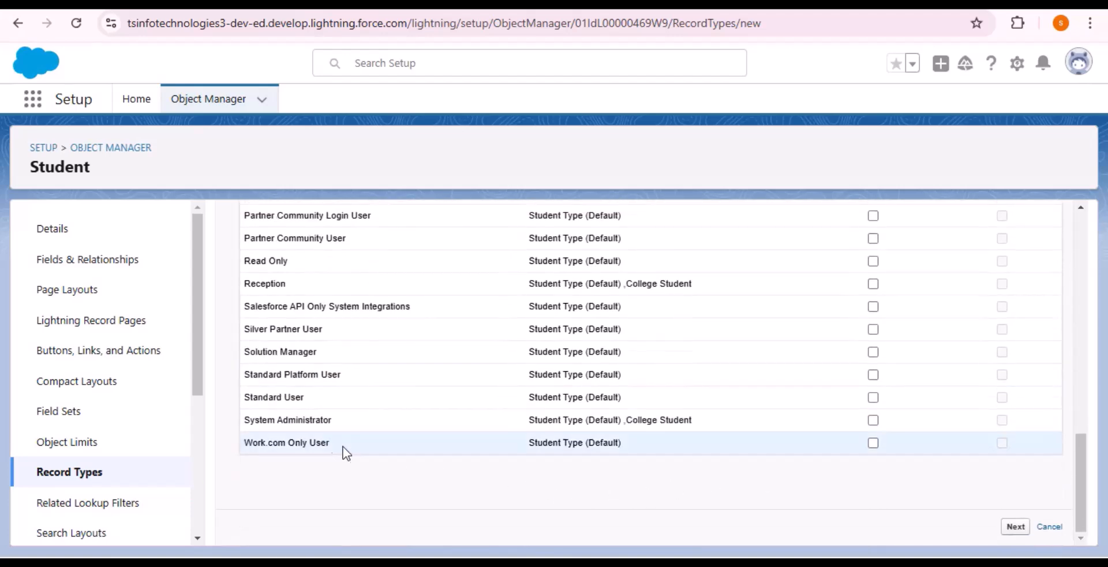
left_click(872, 420)
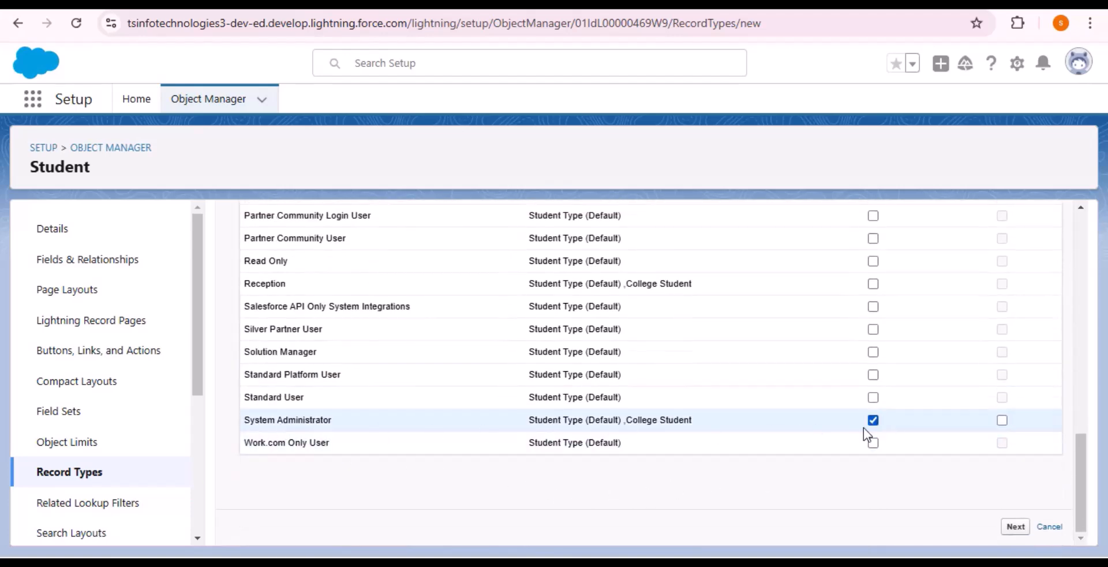
scroll(687, 469, "up", 4)
left_click(873, 446)
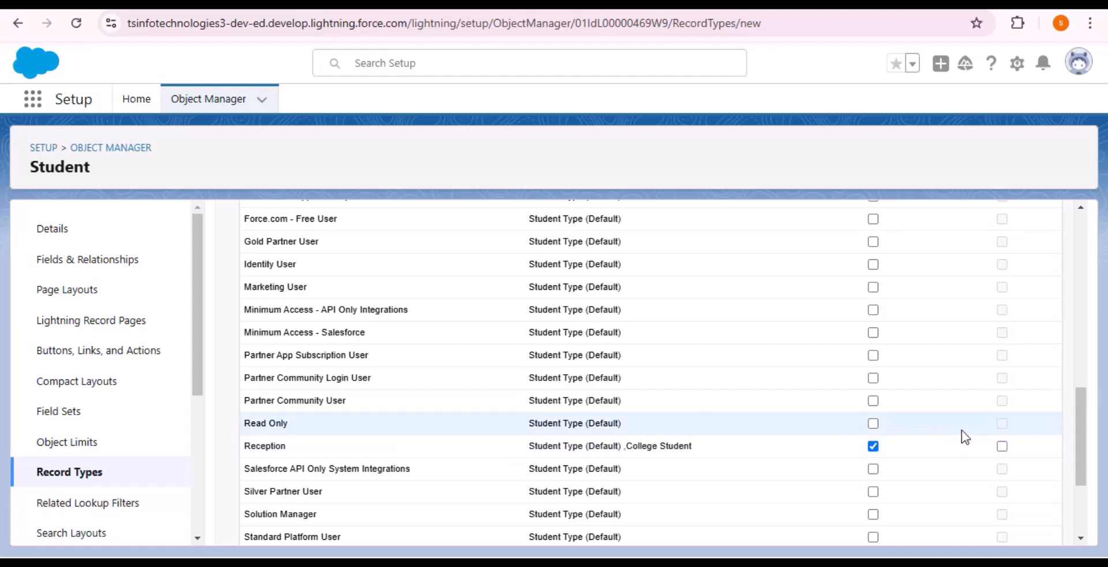
scroll(962, 431, "down", 3)
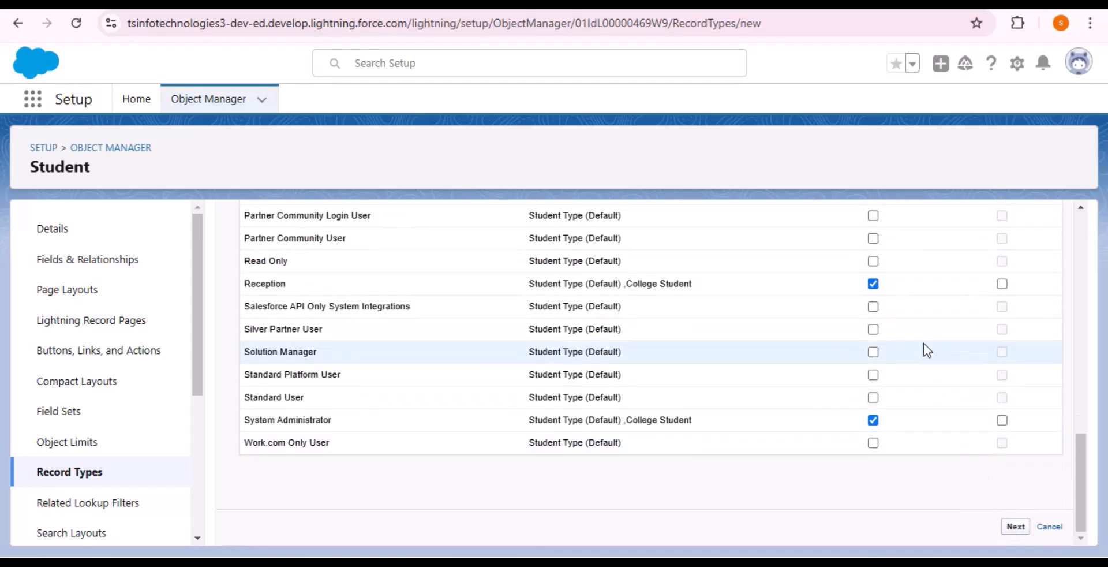
Apply SchooLayout to all profiles and save the School Students record type.
left_click(438, 430)
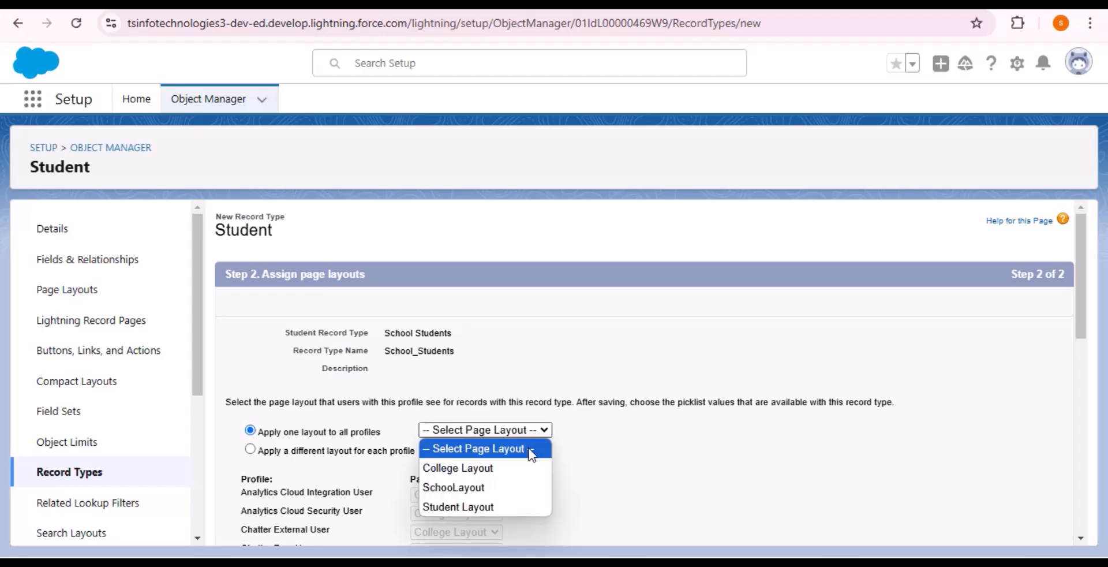
left_click(456, 489)
scroll(777, 463, "down", 10)
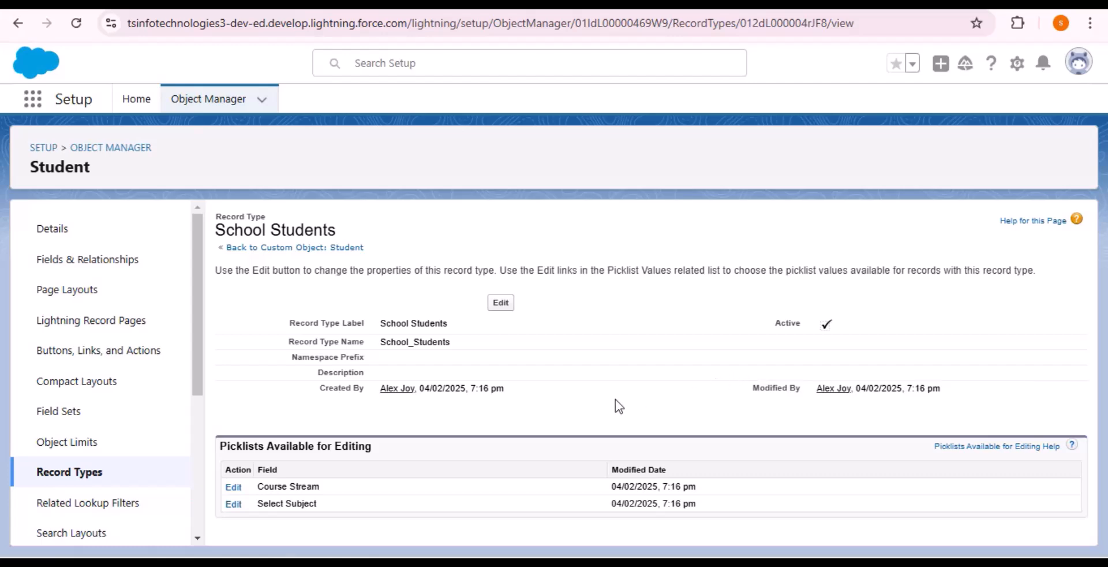
Open the page layout assignments for the Student record types and examine the Master layouts of the Reception and System Administrator profiles.
left_click(56, 484)
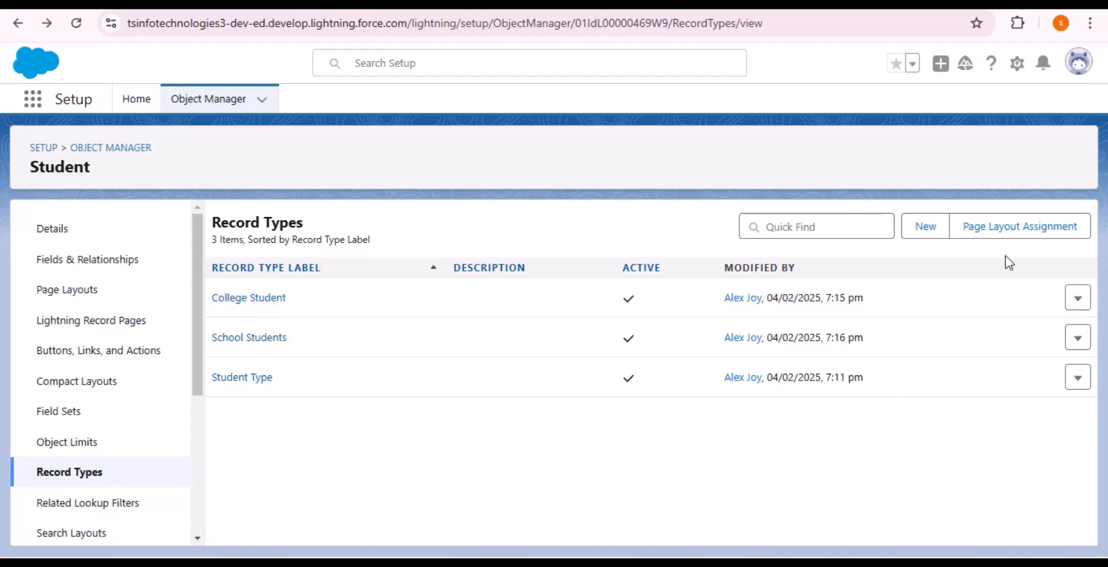
left_click(1039, 234)
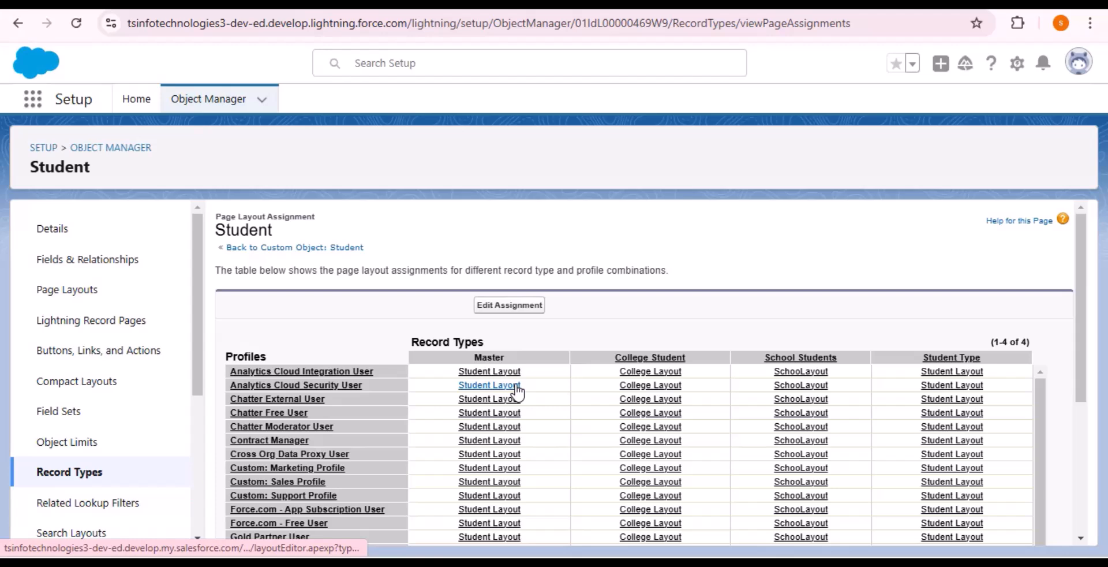
scroll(599, 330, "down", 4)
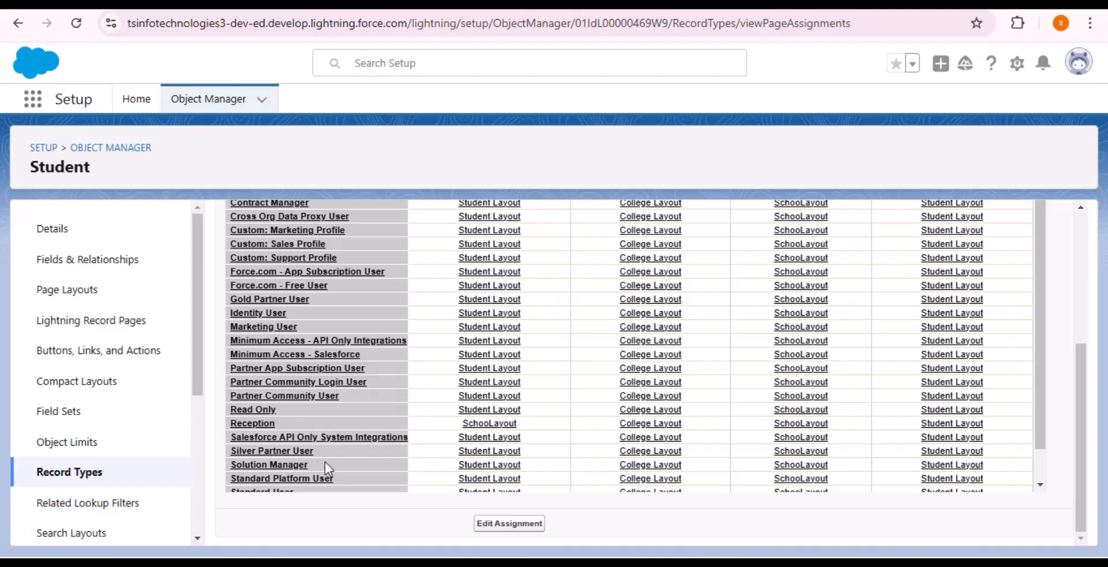
scroll(331, 462, "down", 1)
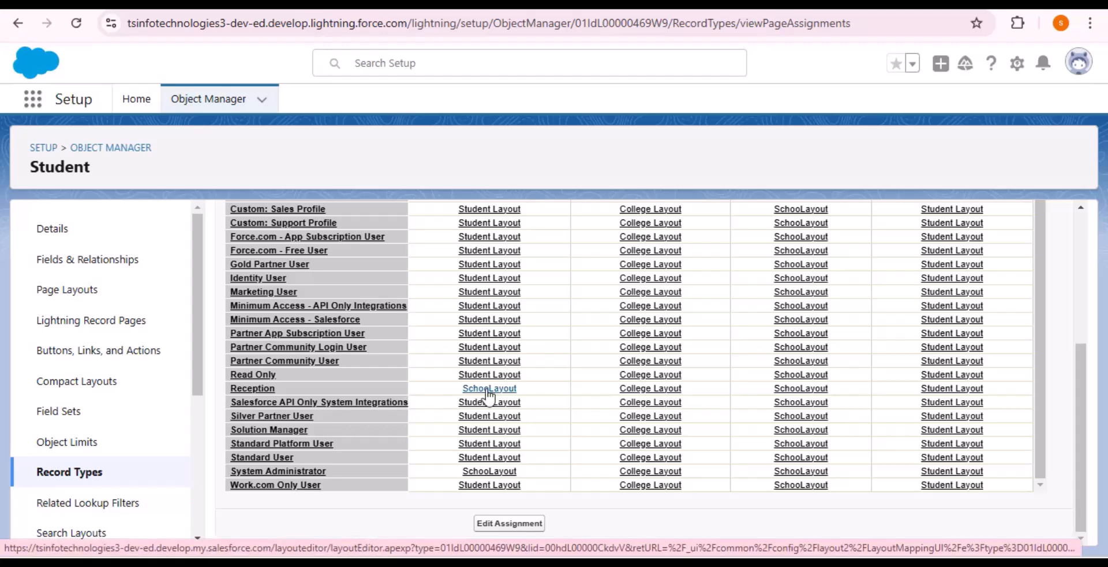
scroll(495, 403, "up", 1)
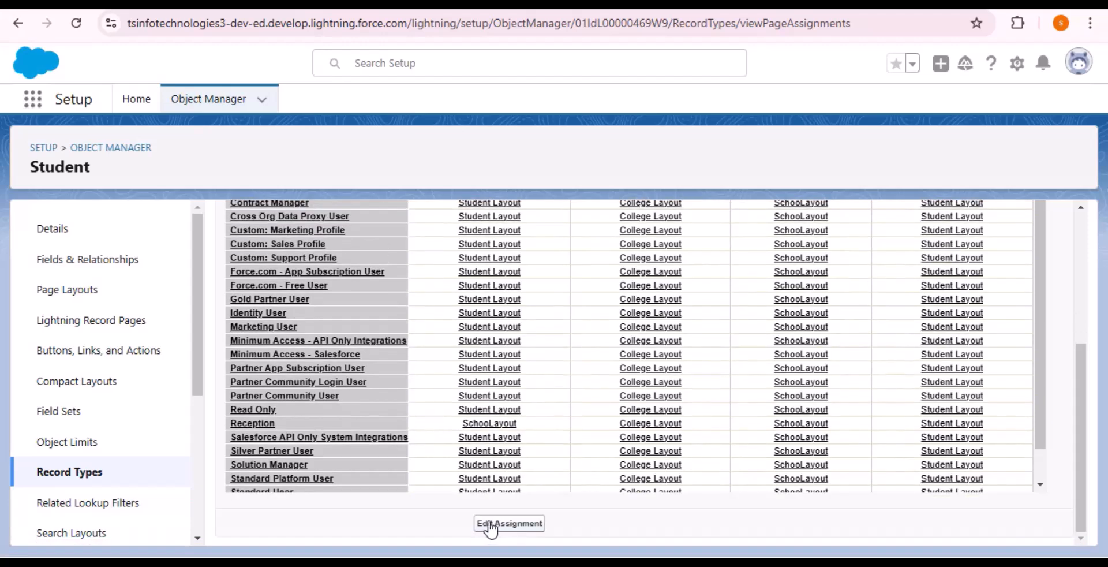
Assign Student Layout to the Master record type for the System Administrator and Reception profiles, save, and check the assignment table.
left_click(519, 523)
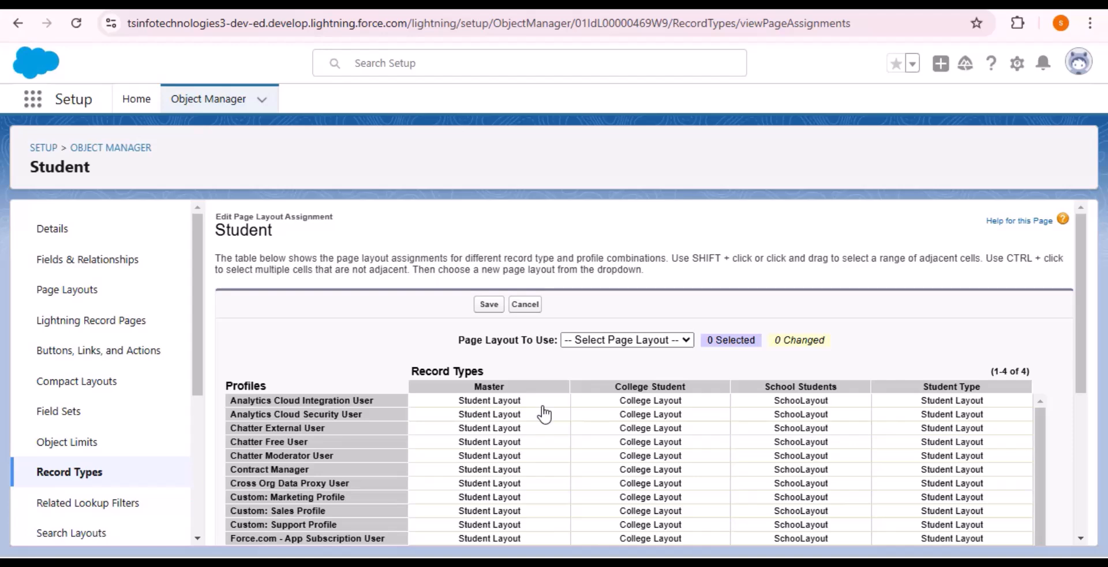
scroll(543, 413, "down", 5)
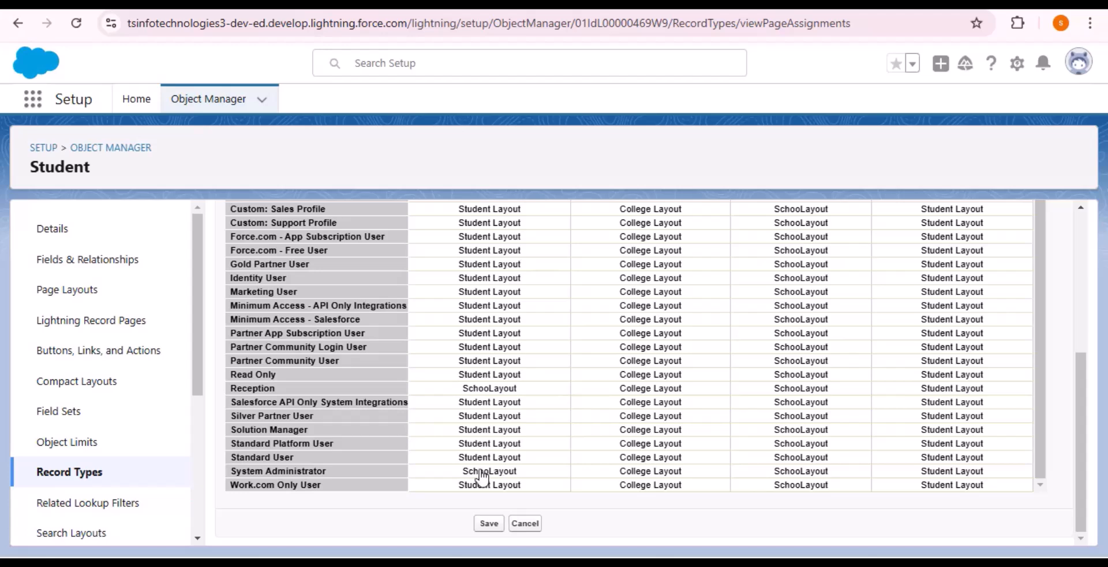
left_click(519, 471)
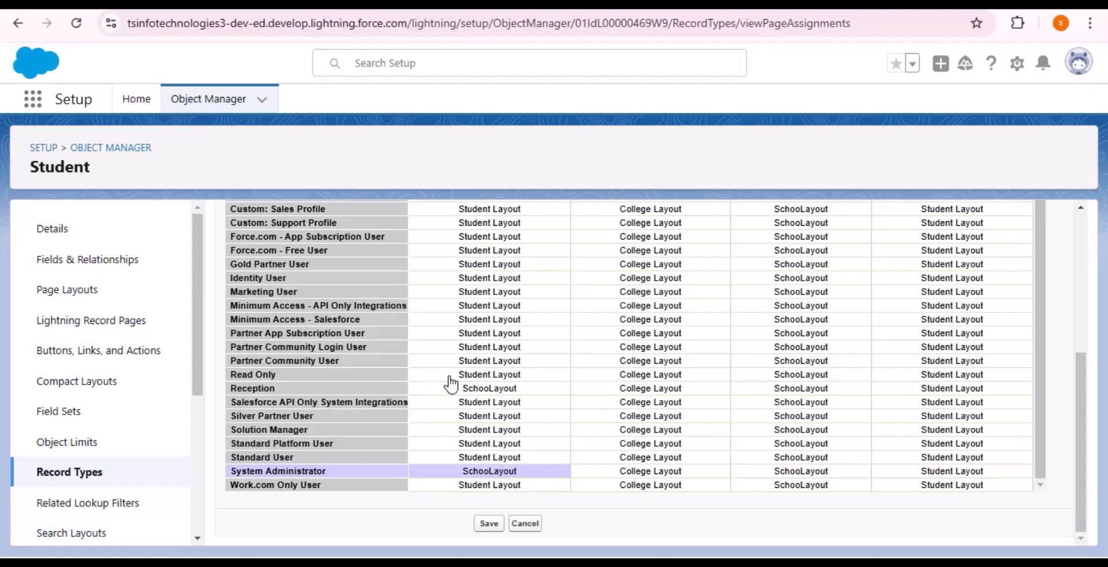
left_click(500, 390, "ctrl")
scroll(593, 413, "up", 5)
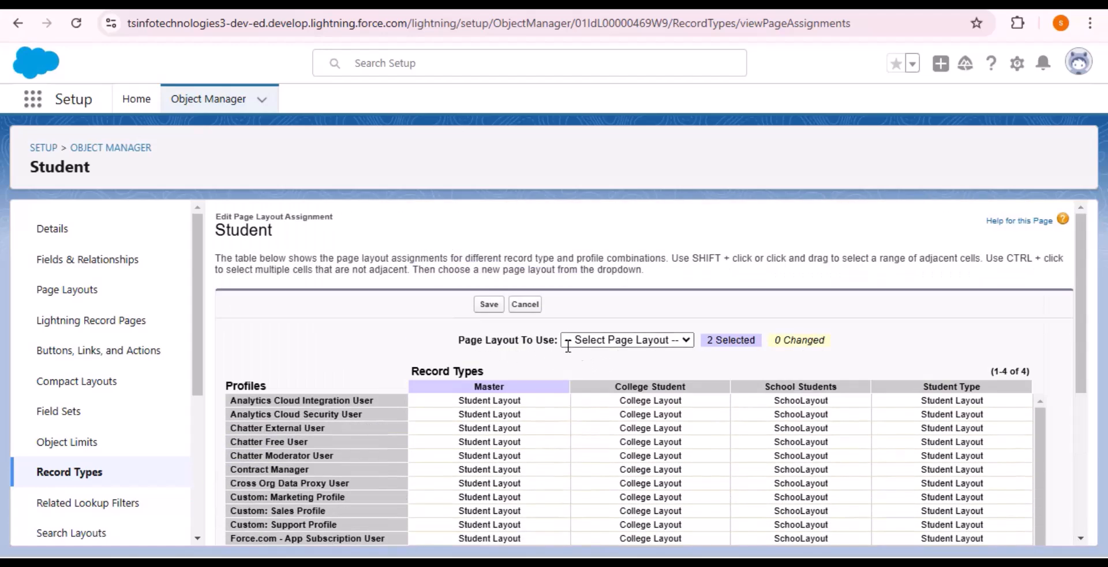
left_click(622, 341)
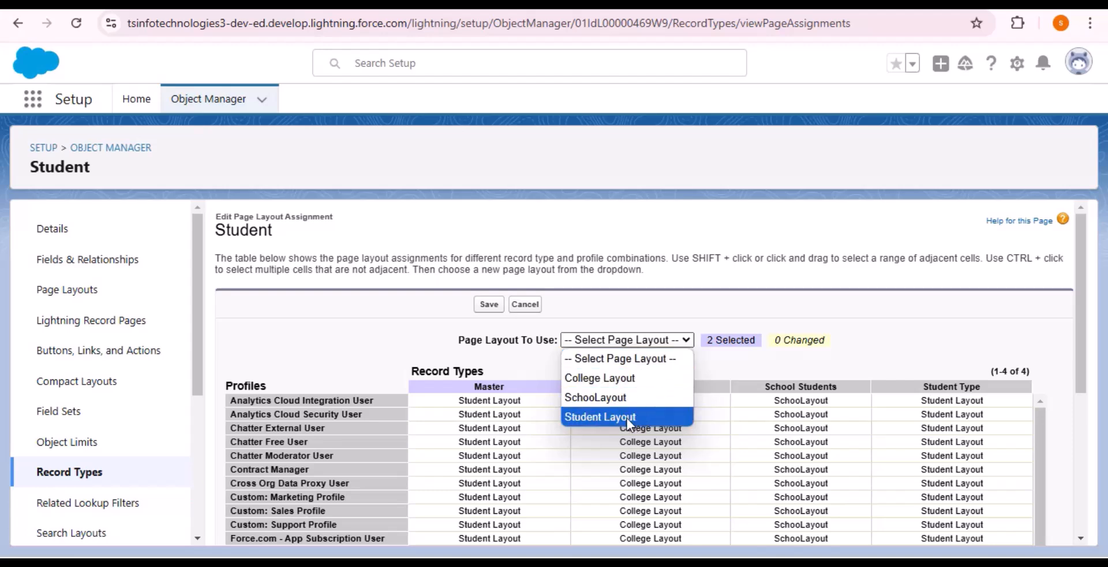
left_click(610, 416)
left_click(490, 308)
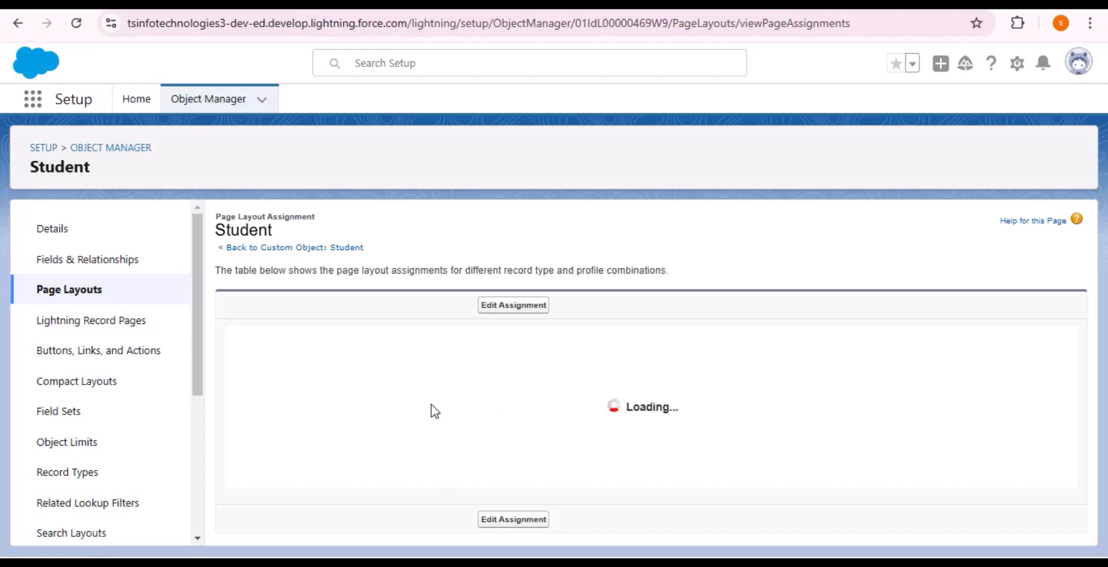
scroll(370, 410, "down", 2)
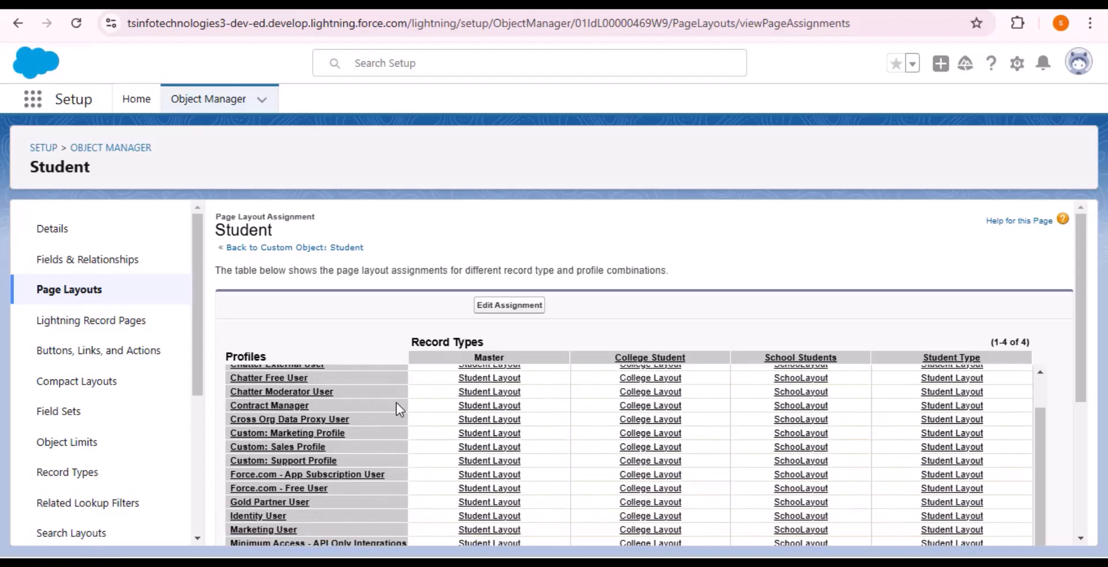
scroll(340, 418, "down", 5)
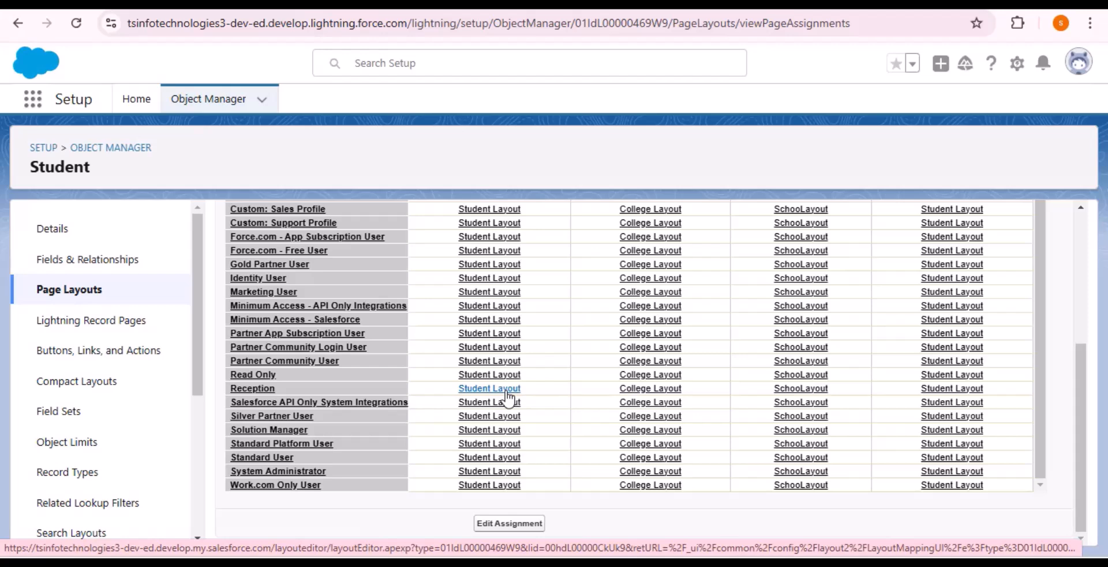
Start a new student with the College Student record type, examine the fields in its form, and cancel.
scroll(528, 393, "up", 1)
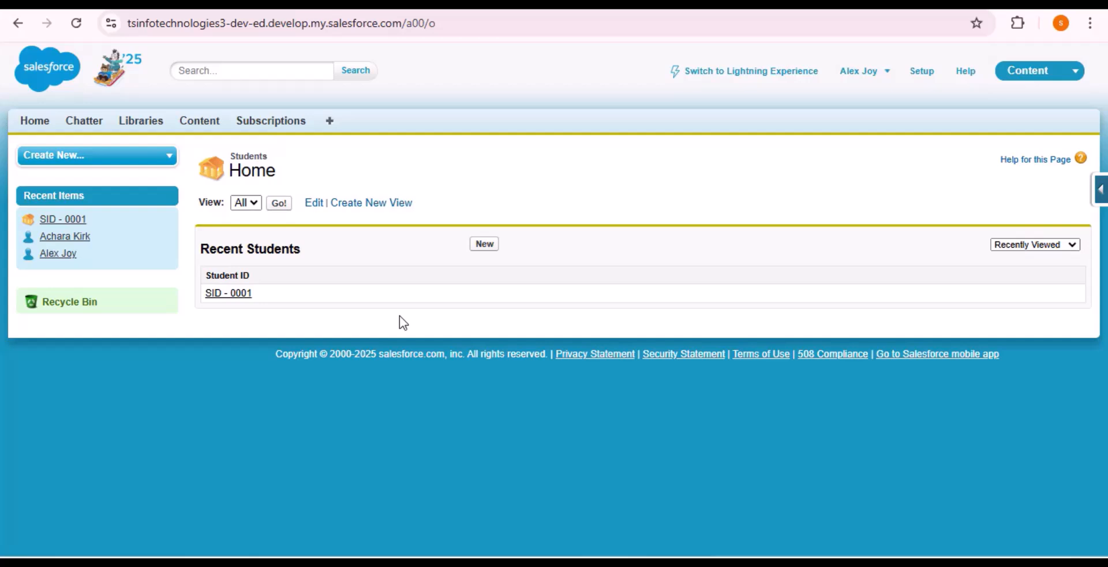
left_click(484, 245)
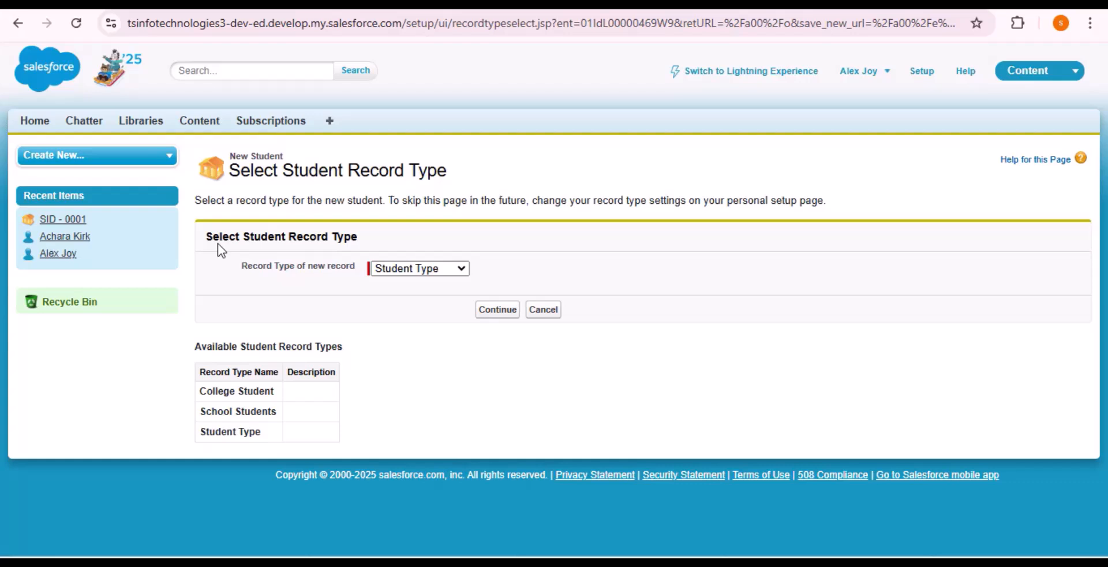
left_click(415, 268)
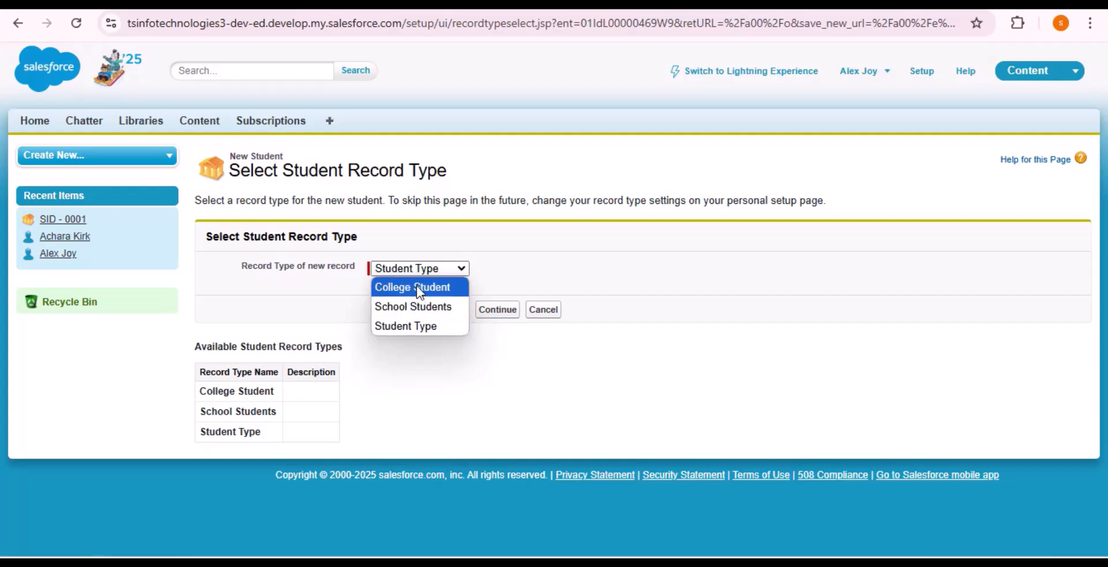
left_click(395, 291)
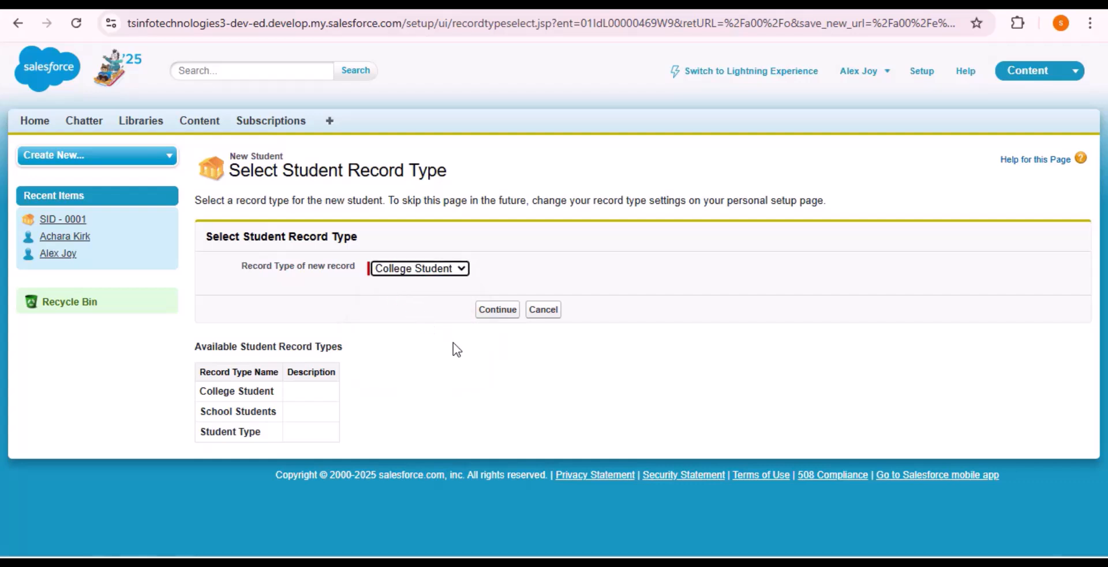
left_click(497, 310)
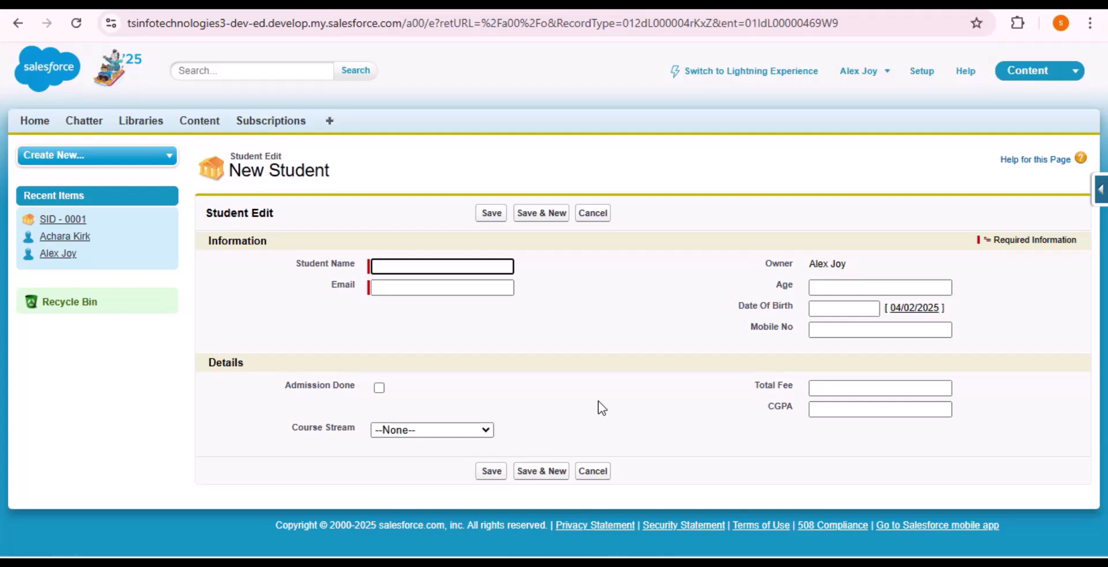
left_click(589, 468)
Start a new student with the School Students record type, examine the fields in its form, and cancel.
left_click(491, 248)
left_click(444, 268)
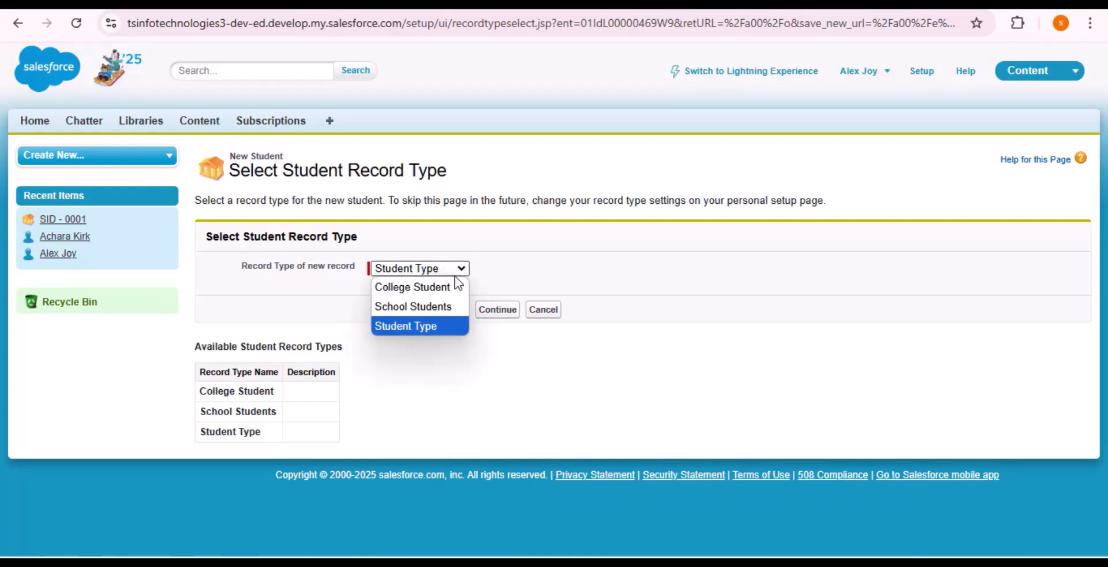
left_click(404, 306)
left_click(498, 311)
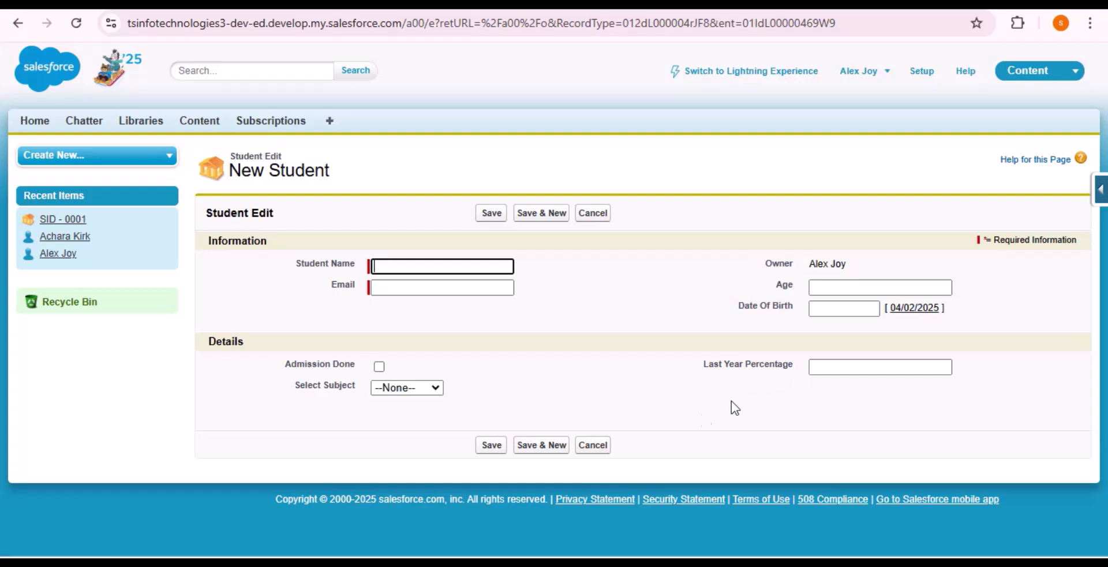
left_click(602, 448)
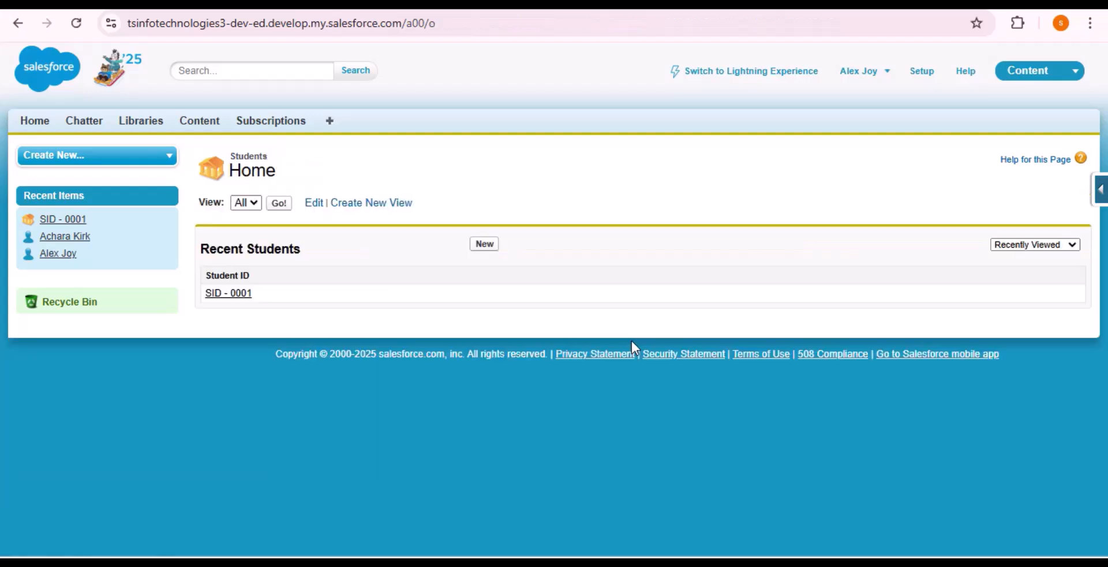
Start a new student with the Student Type record type and examine the fields in its form.
left_click(484, 244)
left_click(461, 272)
left_click(460, 273)
left_click(461, 270)
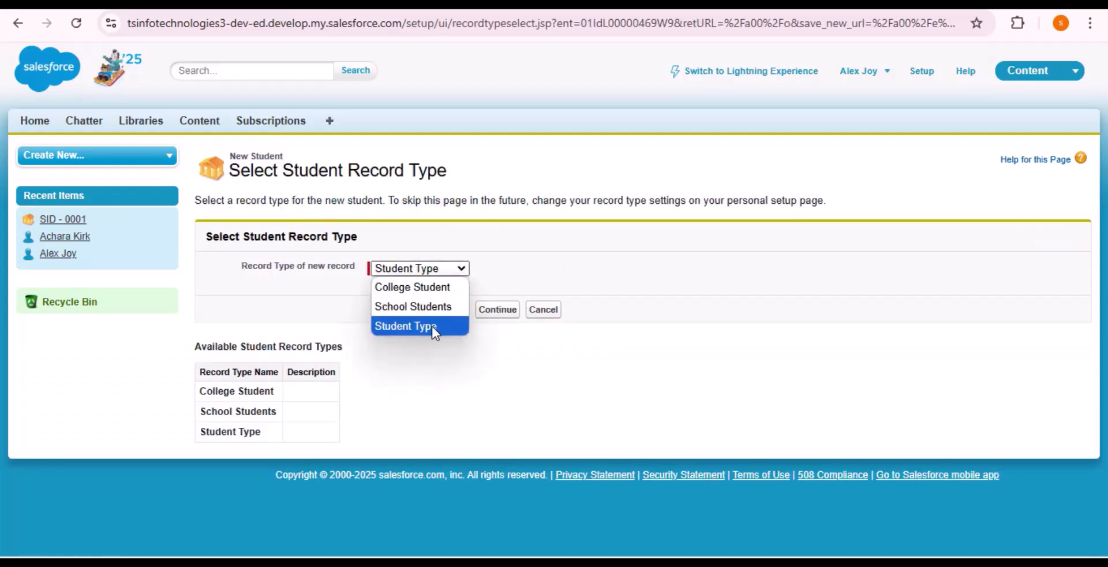
left_click(407, 326)
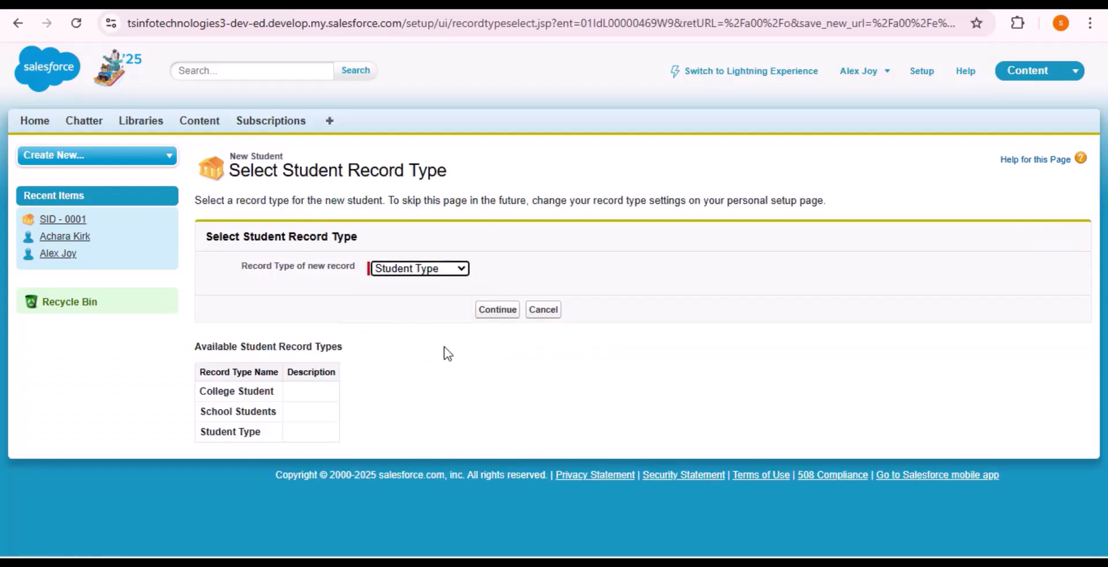
left_click(503, 313)
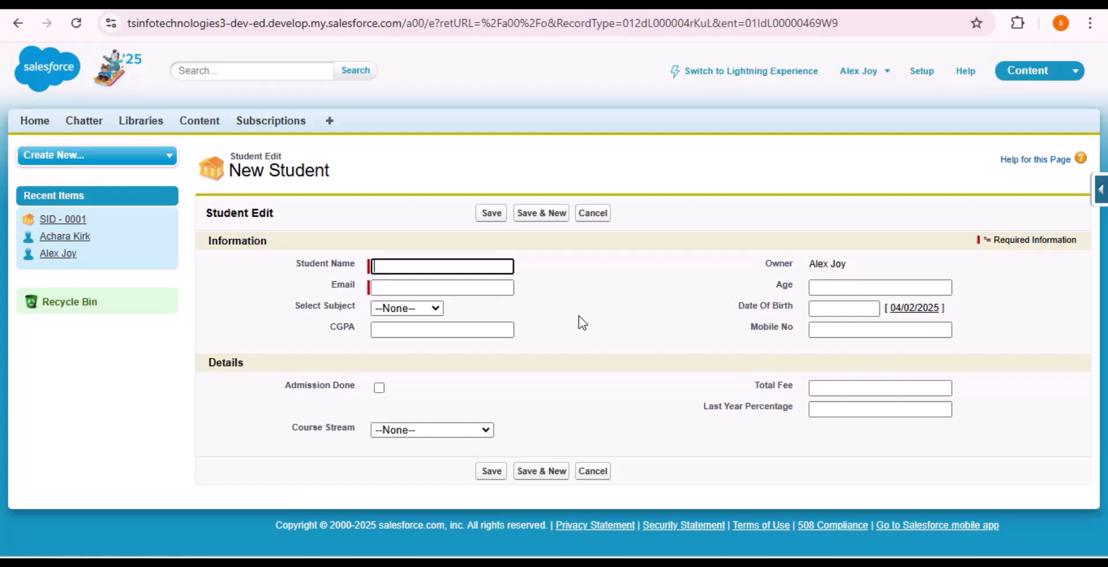
Switch to Lightning Experience, dismiss the new student form, and open the Students list in Institute CRM.
left_click(740, 73)
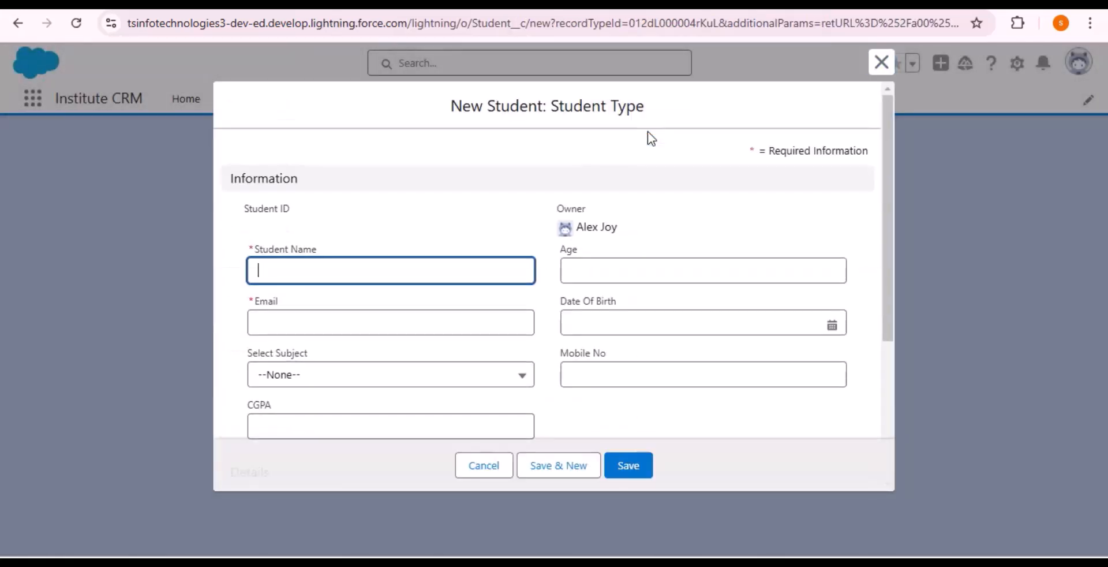
left_click(877, 64)
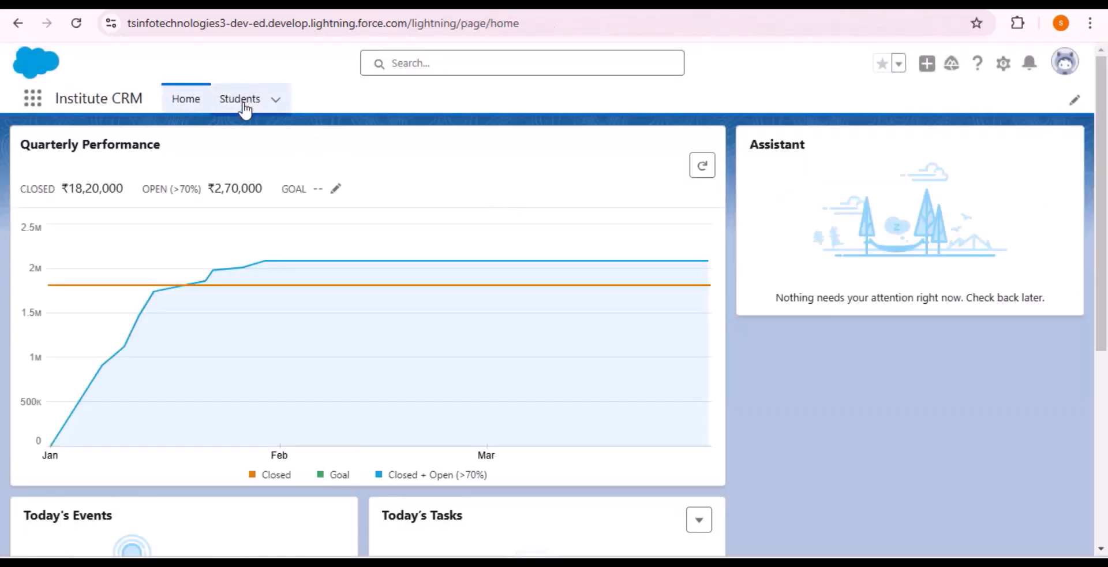
left_click(240, 100)
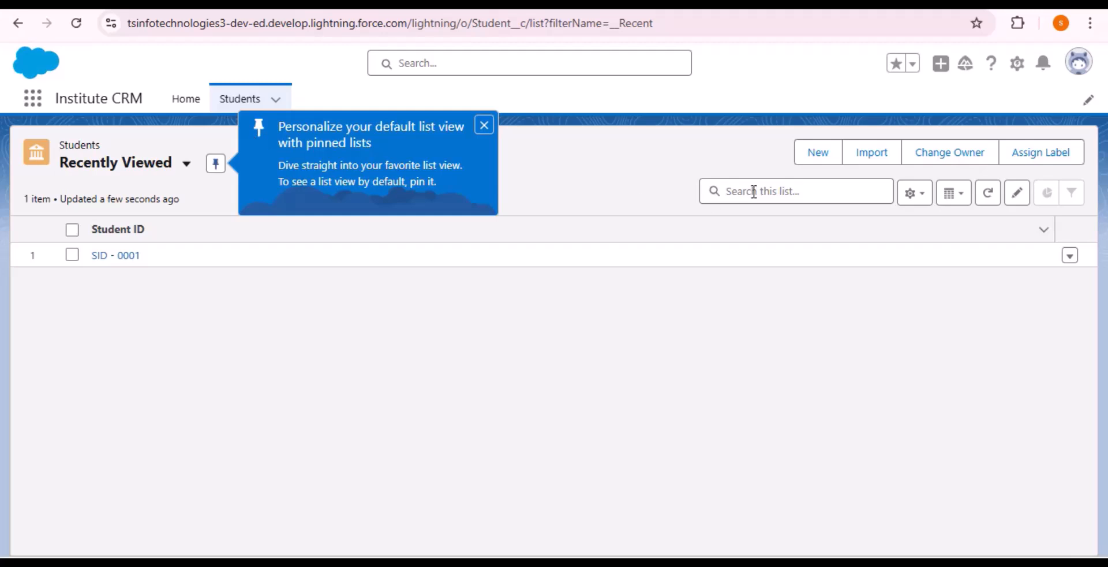
Start a new College Student record from the Students list and examine the form's Information and Details fields.
left_click(816, 154)
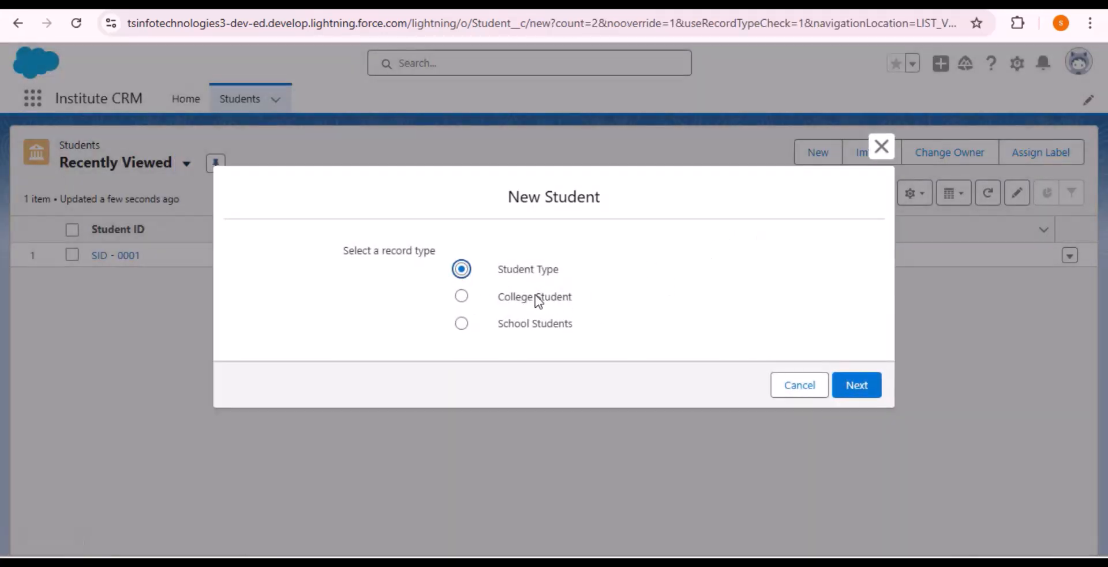
left_click(462, 297)
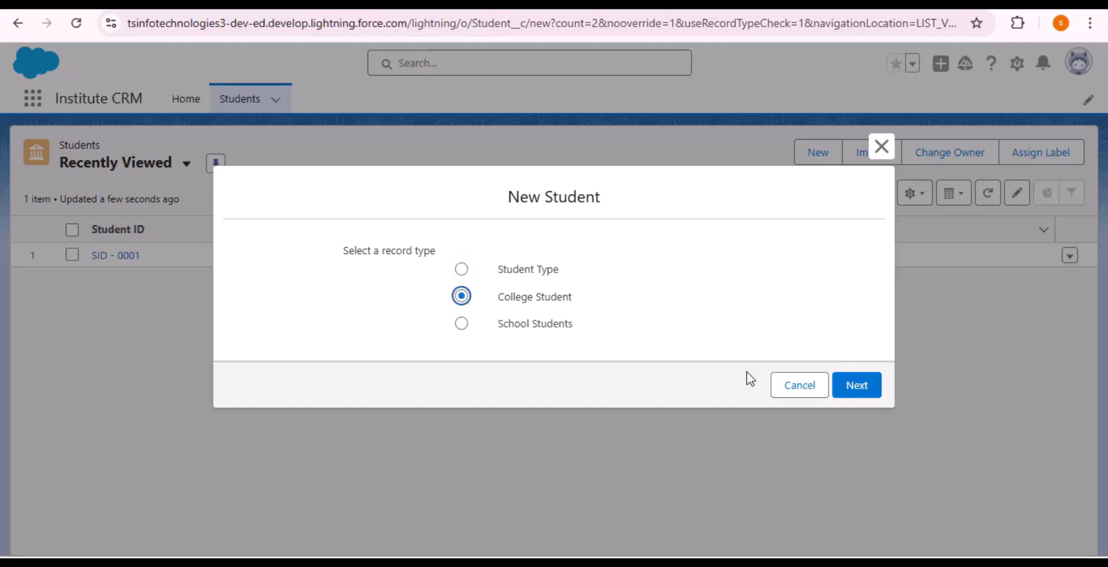
left_click(864, 390)
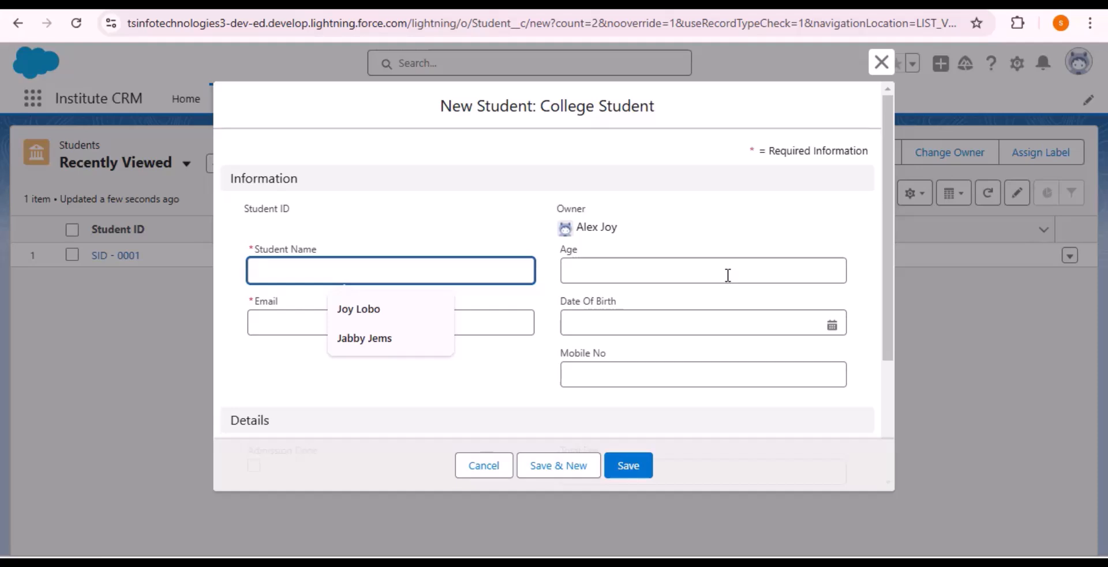
scroll(728, 275, "down", 1)
scroll(730, 289, "down", 3)
scroll(744, 357, "down", 1)
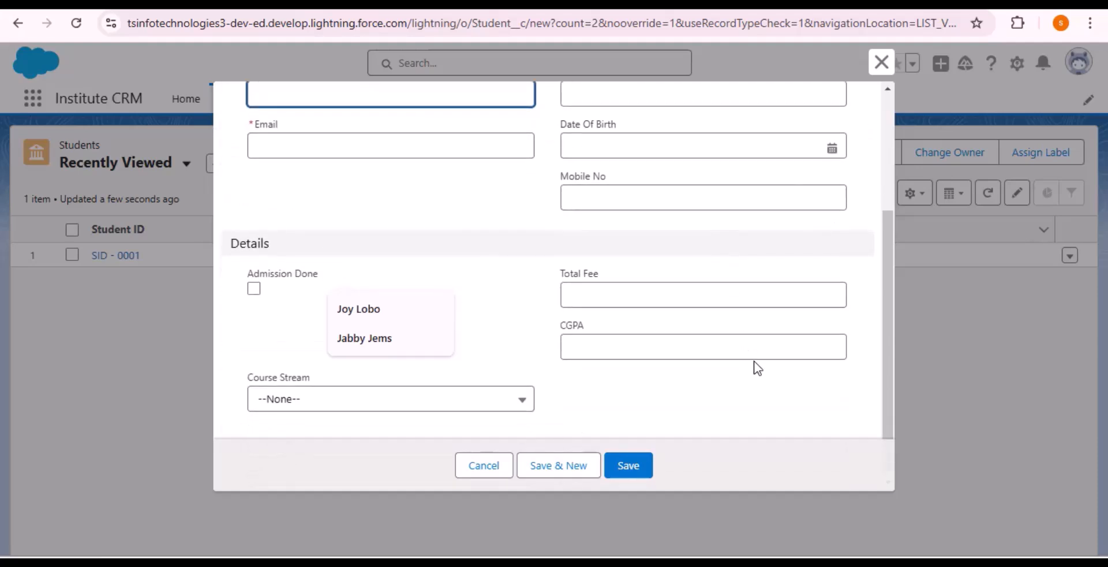